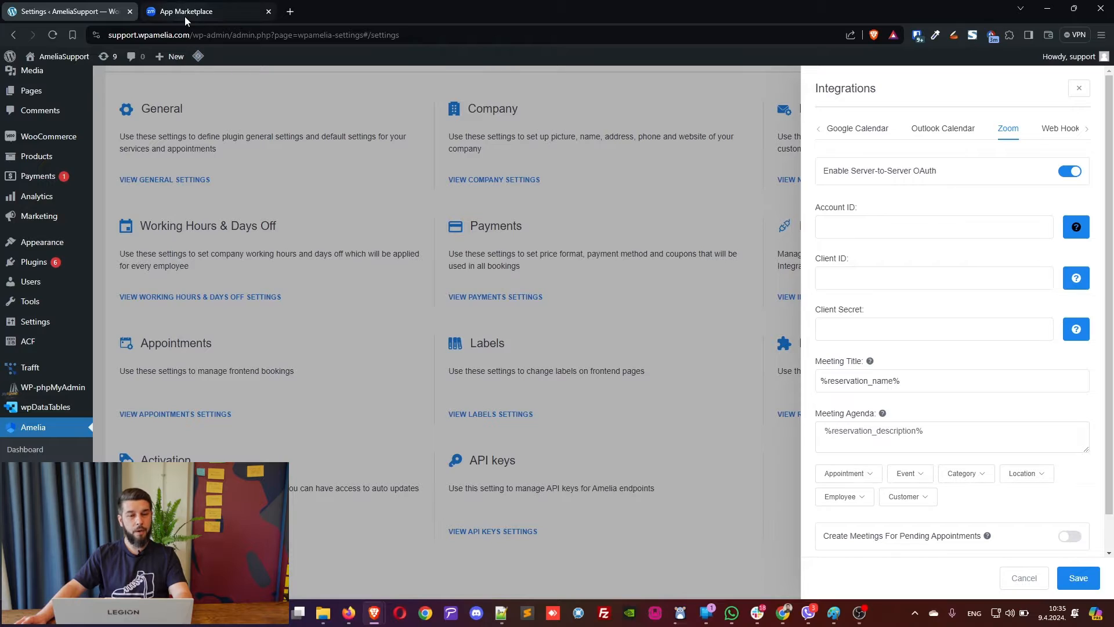
Sign in to the Zoom App Marketplace with the saved account login.
left_click(187, 16)
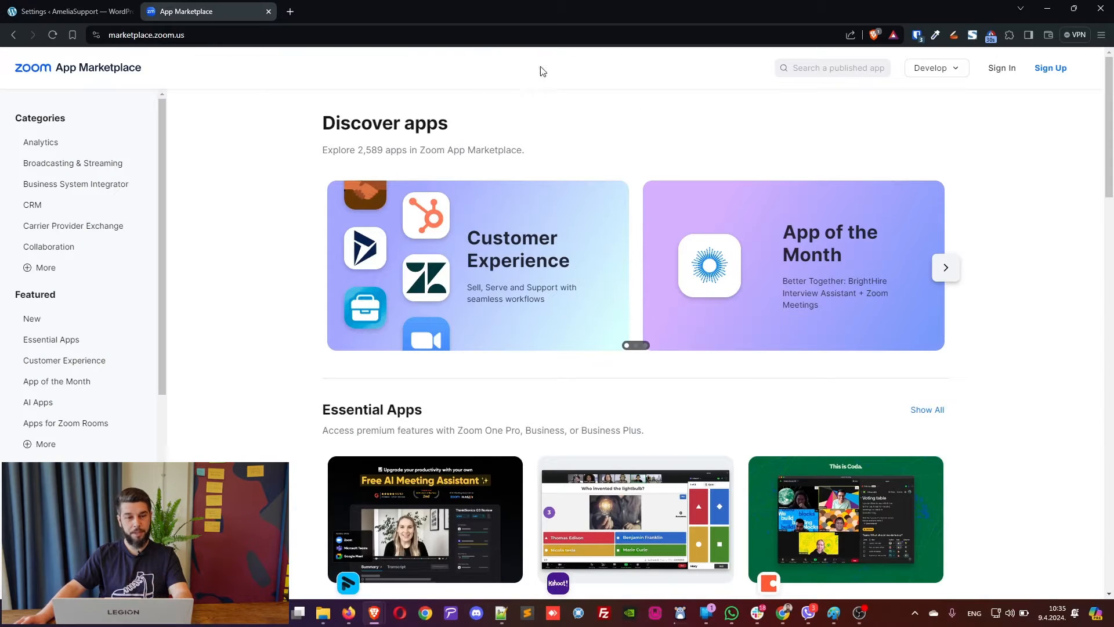
left_click(989, 72)
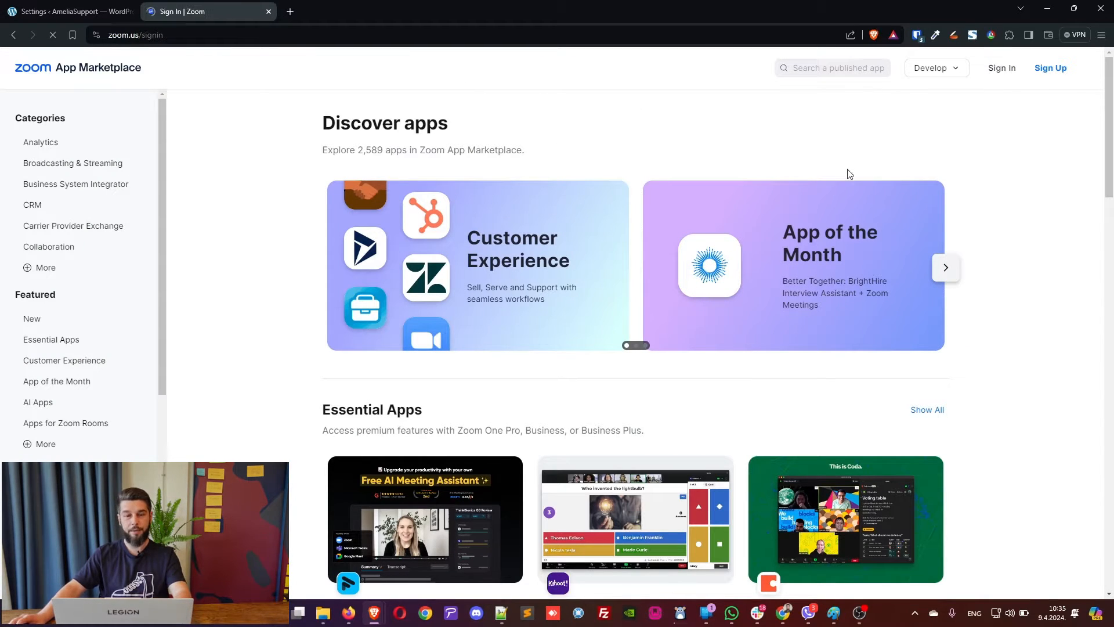
left_click(724, 213)
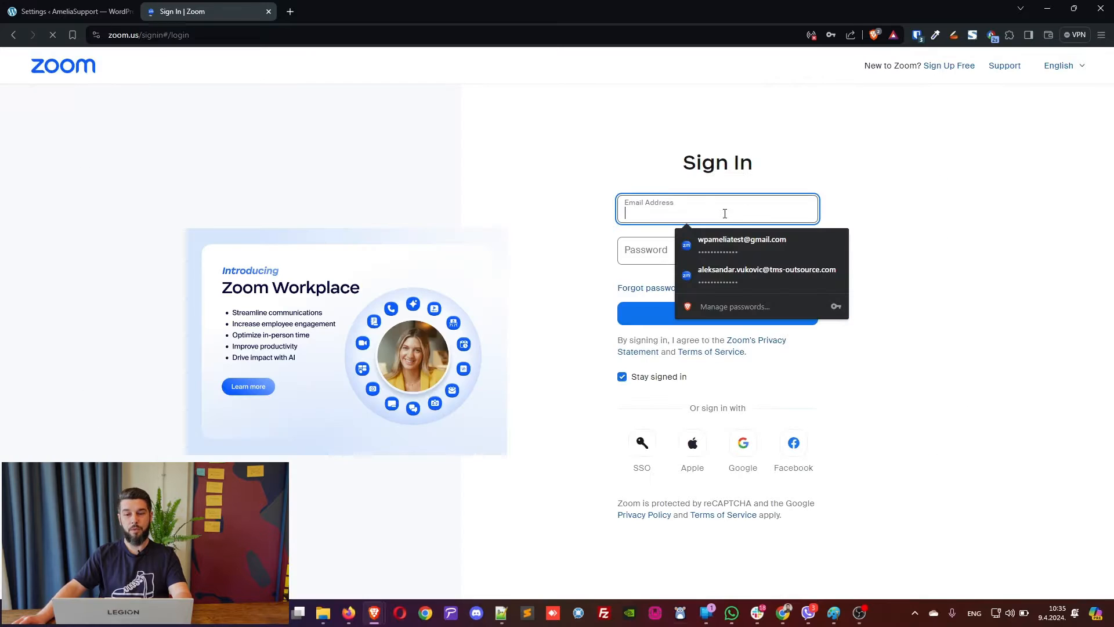
left_click(751, 228)
left_click(755, 319)
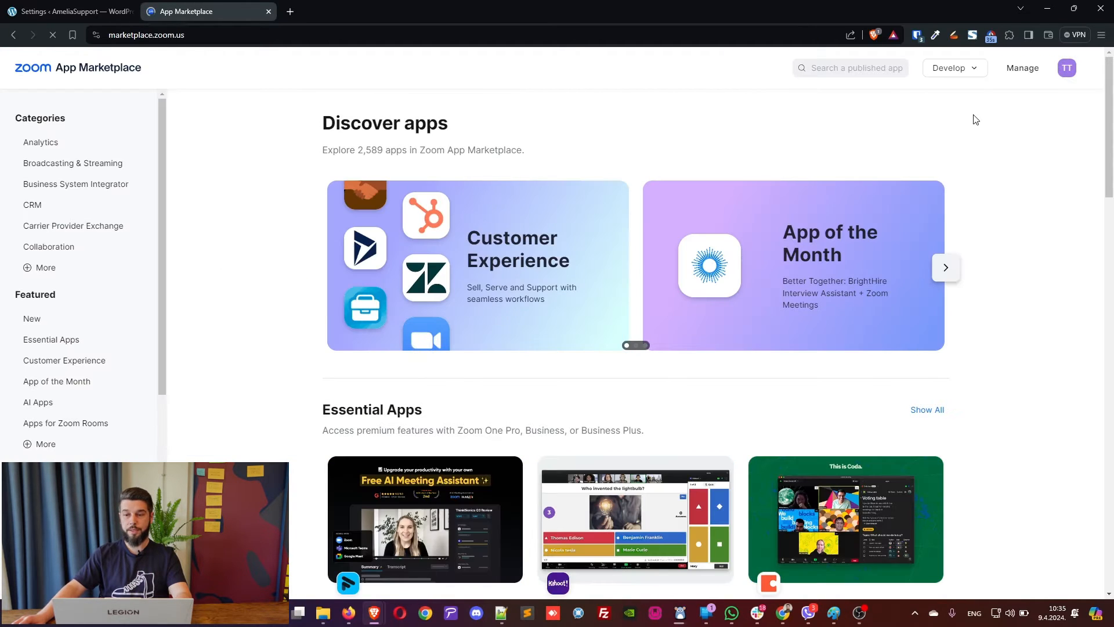
Create a Server-to-Server OAuth app named 'Amelia Tutorial 2024' from the Develop menu.
left_click(970, 74)
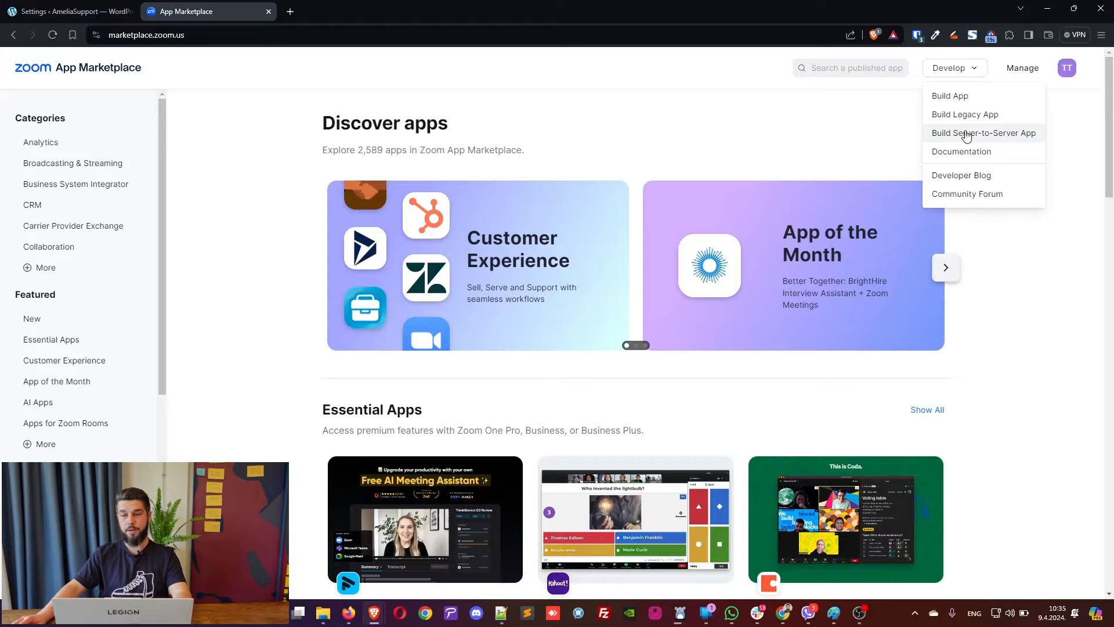
left_click(988, 134)
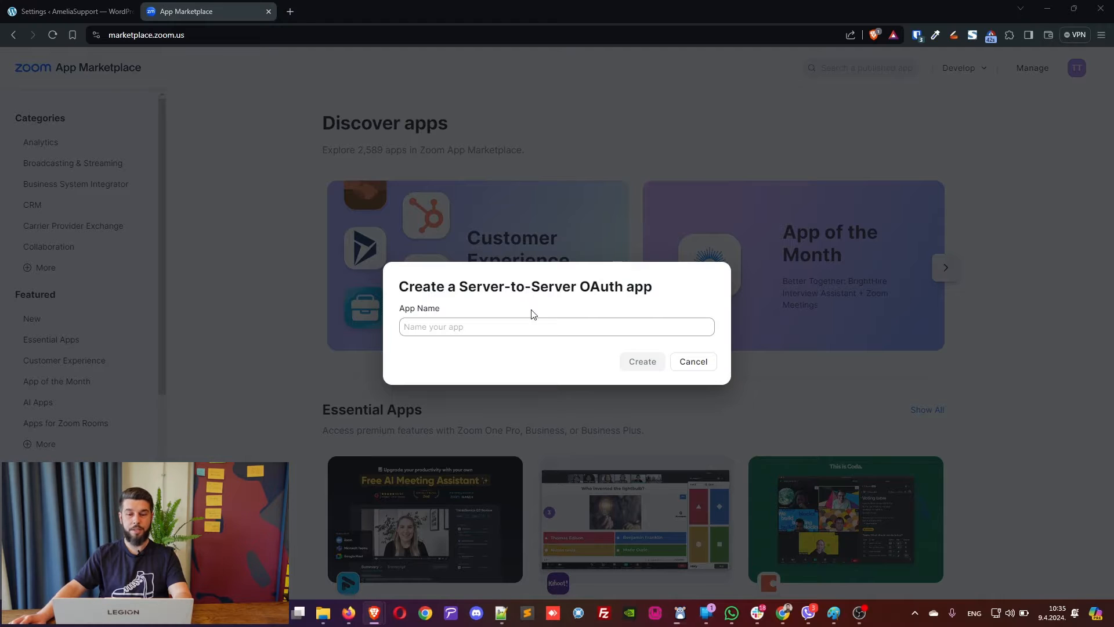
left_click(559, 318)
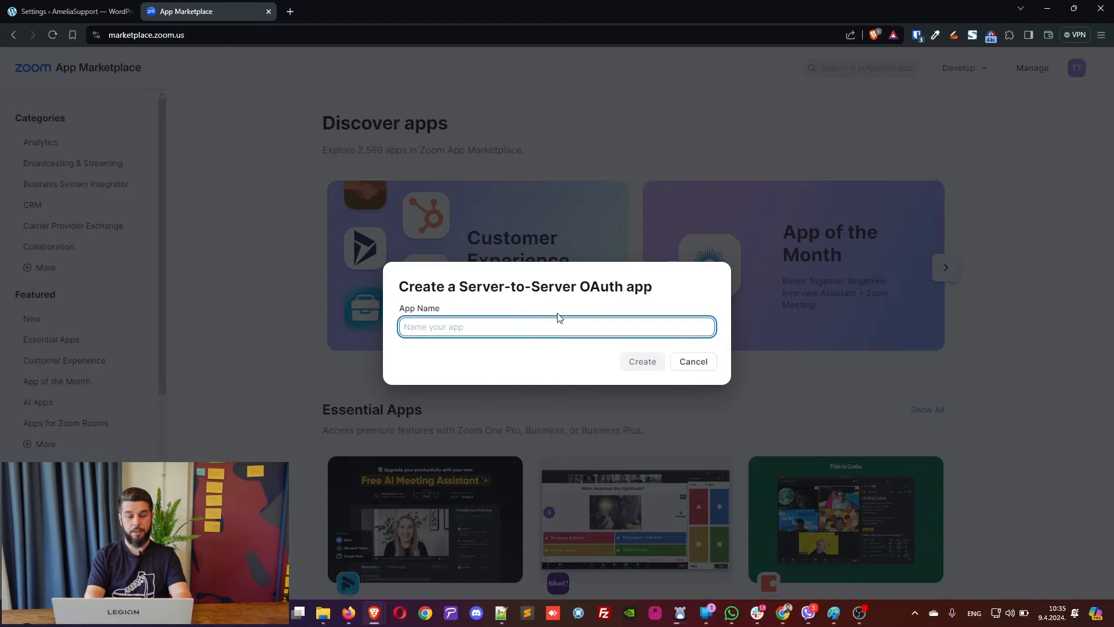
type("Amelia Tut")
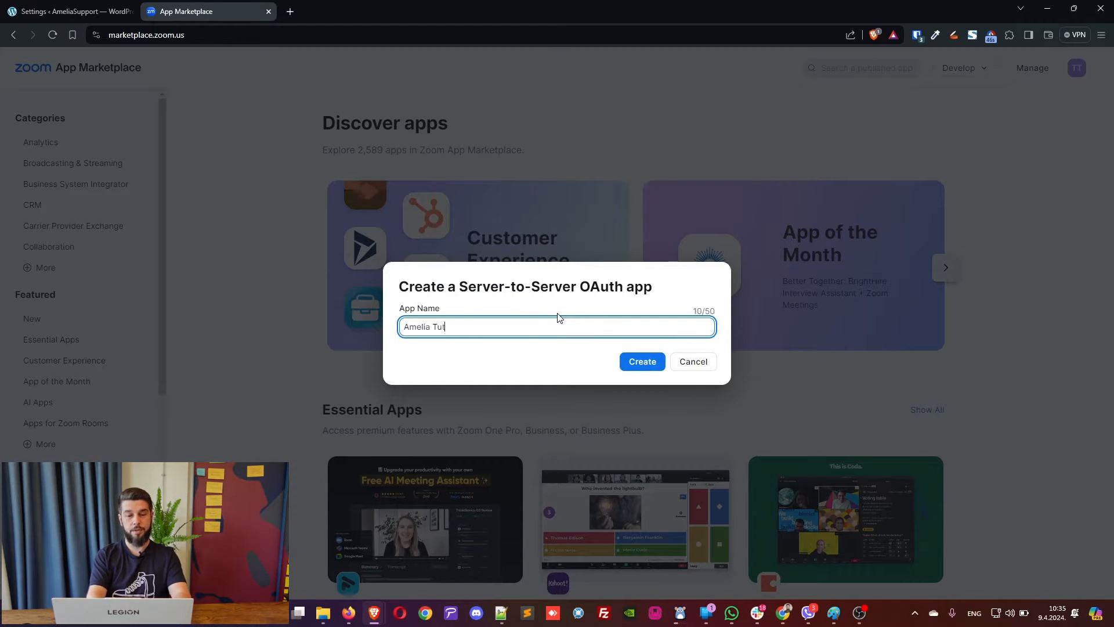
type("orial 2024")
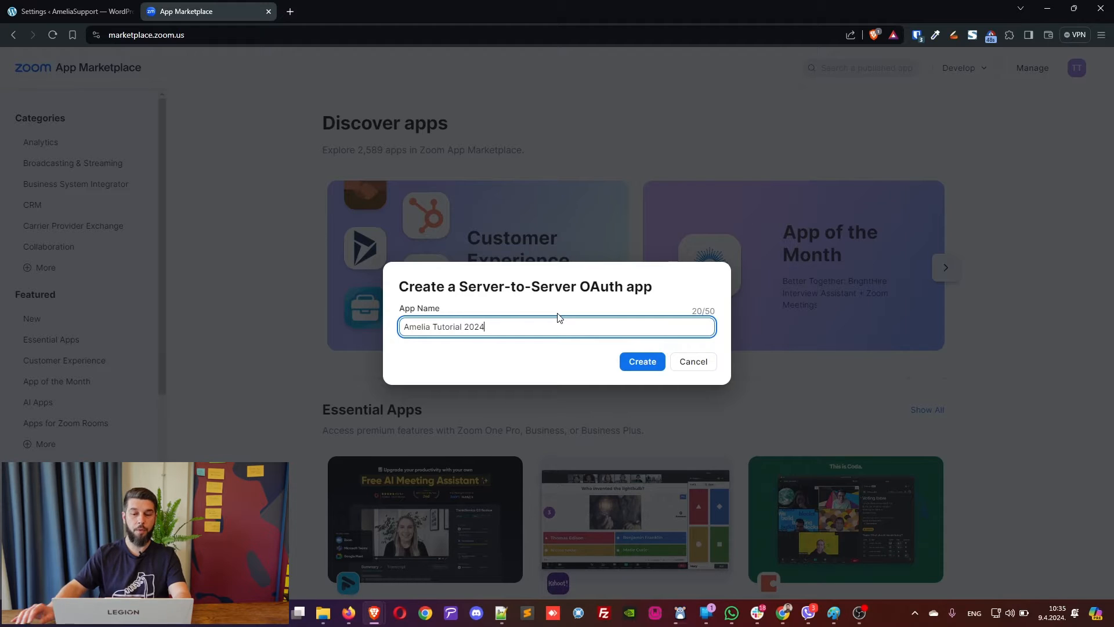
left_click(642, 362)
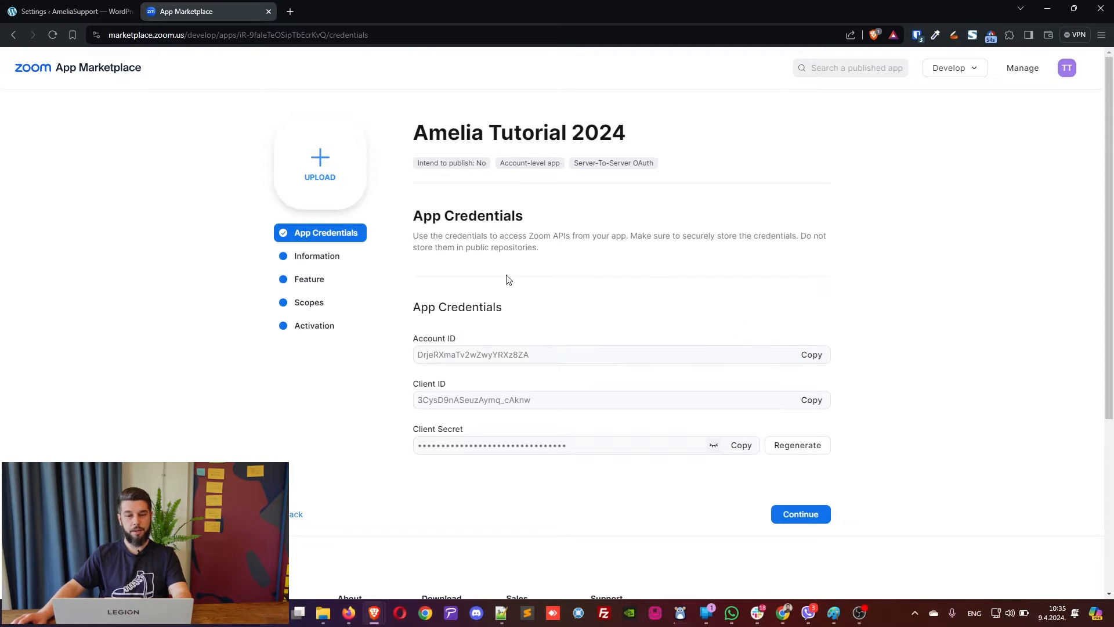
Copy the Zoom app's Account ID into Amelia's Zoom Account ID field.
scroll(506, 279, "down", 1)
scroll(530, 293, "up", 1)
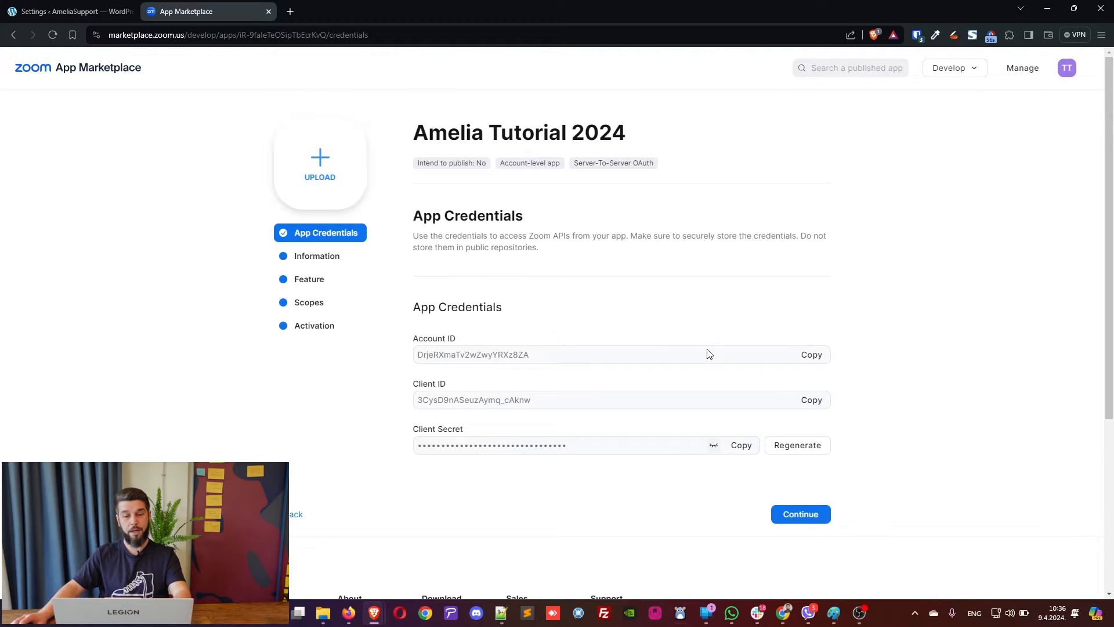
left_click(812, 355)
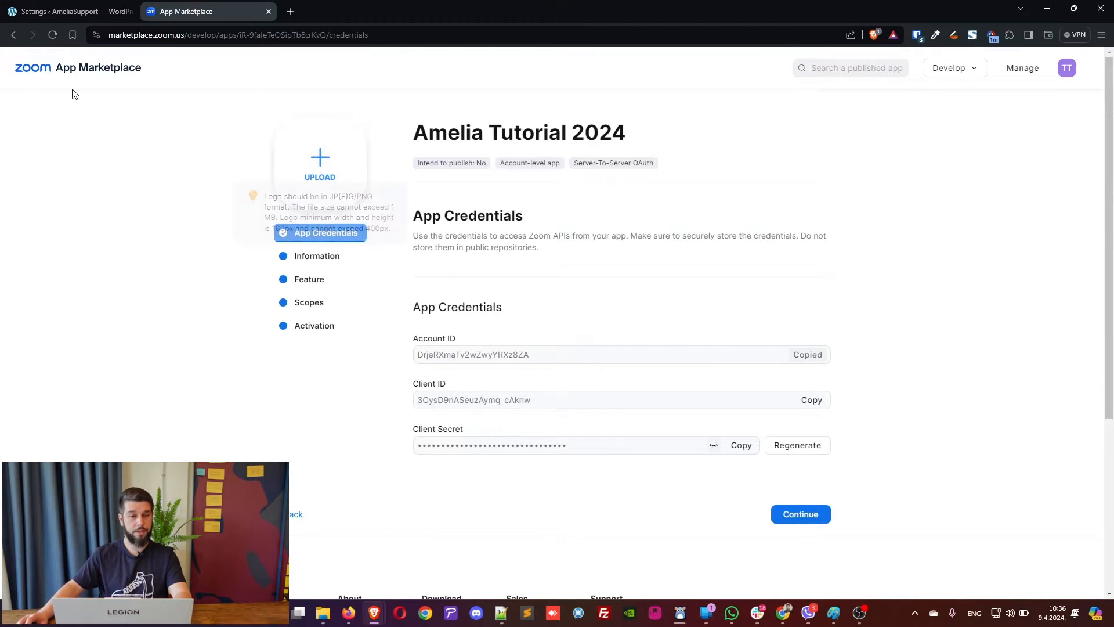
left_click(73, 11)
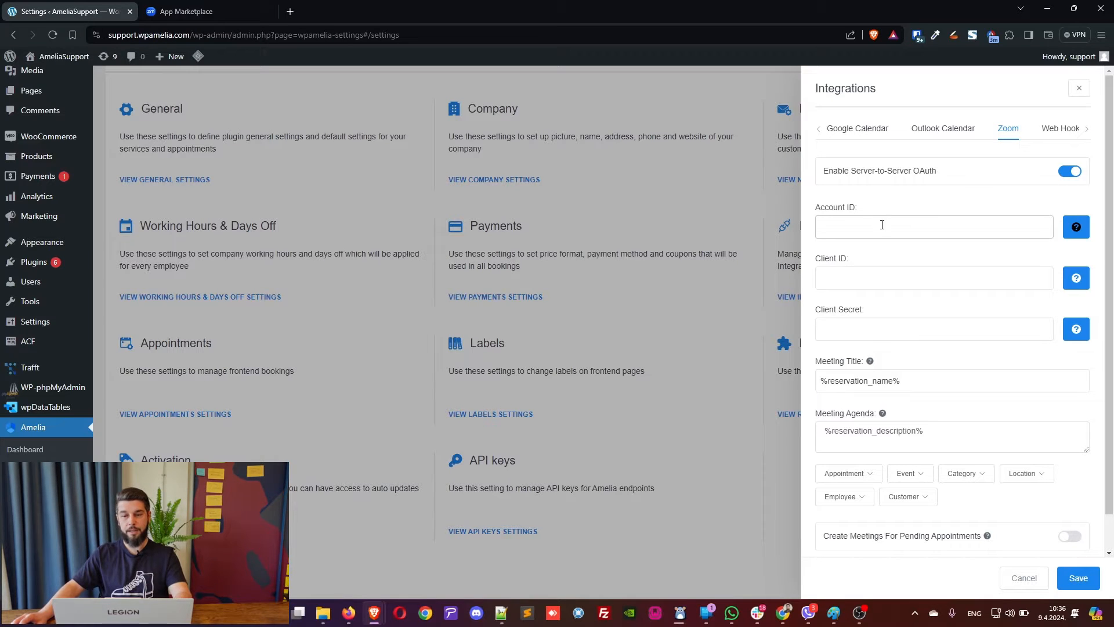
left_click(882, 224)
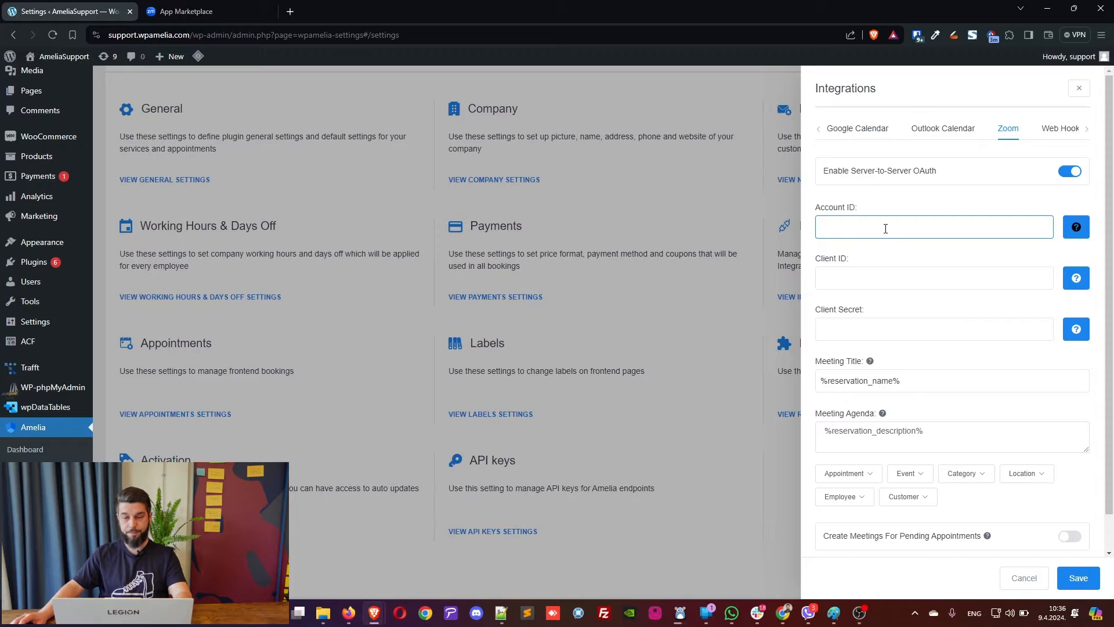
key("ctrl+v")
Copy the Zoom app's Client ID into Amelia's Client ID field.
key("ctrl+Tab")
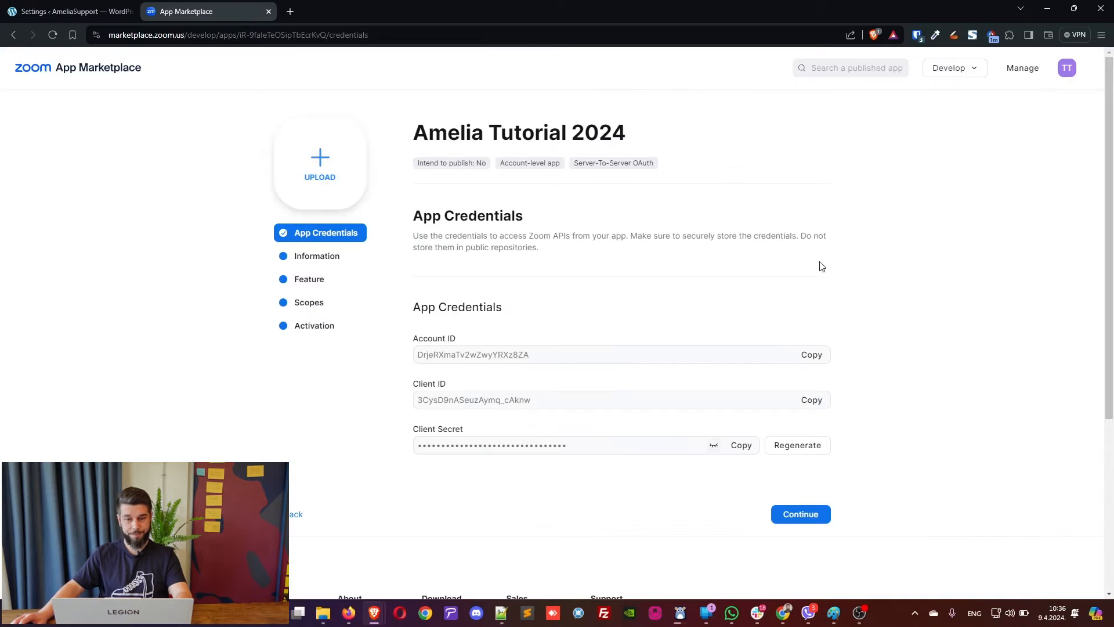
left_click(814, 400)
key("ctrl+Tab")
left_click(943, 275)
key("ctrl+v")
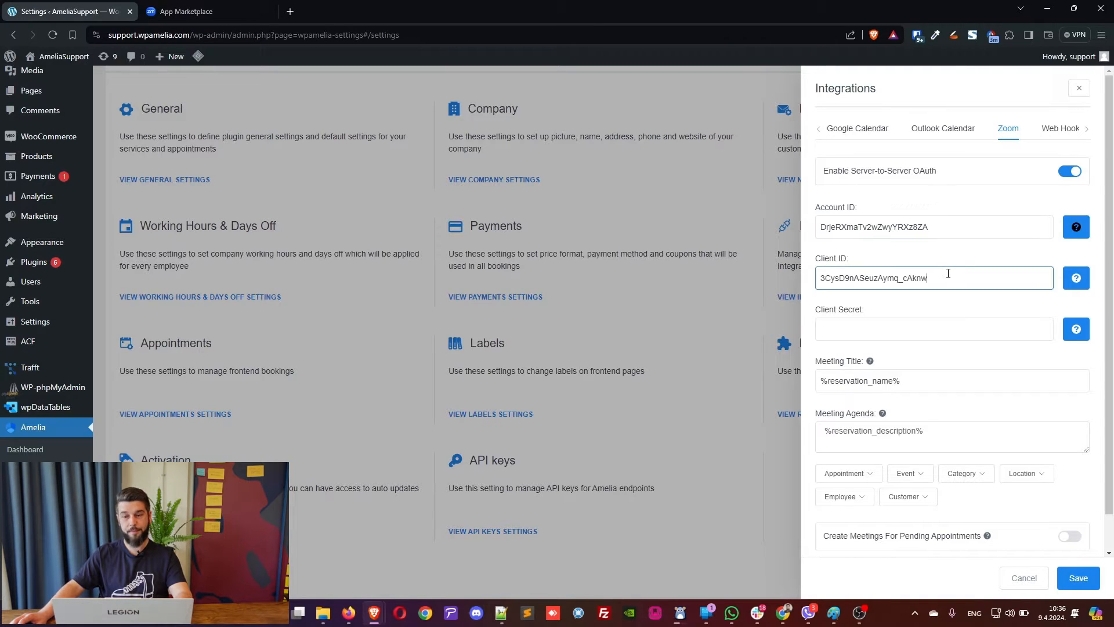
Paste the Client Secret into Amelia, save the Zoom settings, and continue in Zoom.
key("ctrl+Tab")
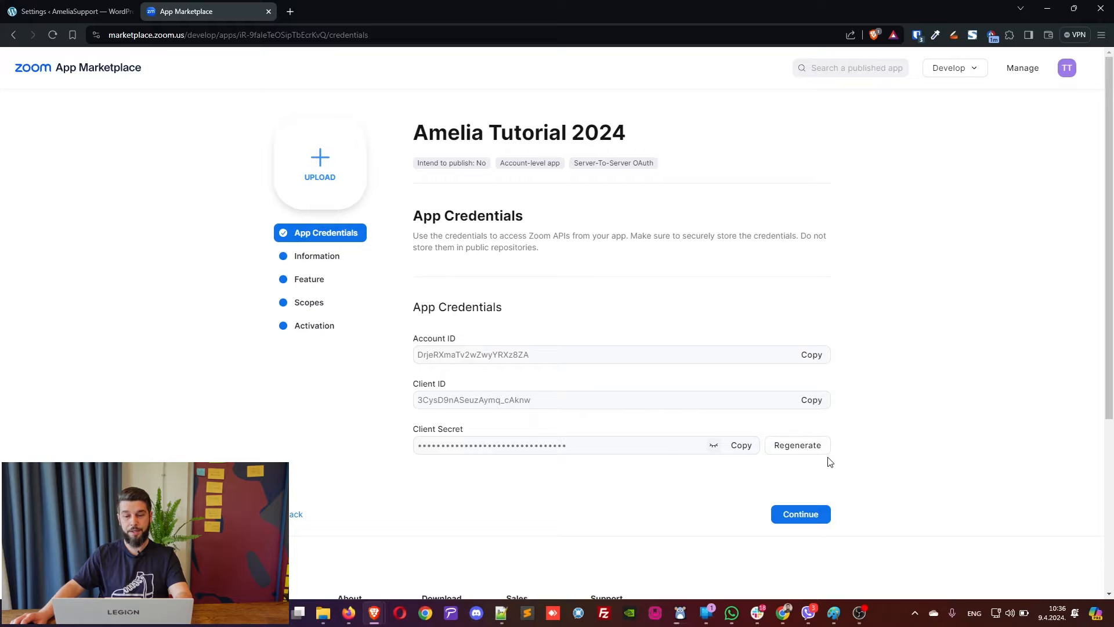
left_click(741, 445)
key("ctrl+Tab")
left_click(899, 322)
key("ctrl+v")
scroll(959, 364, "down", 1)
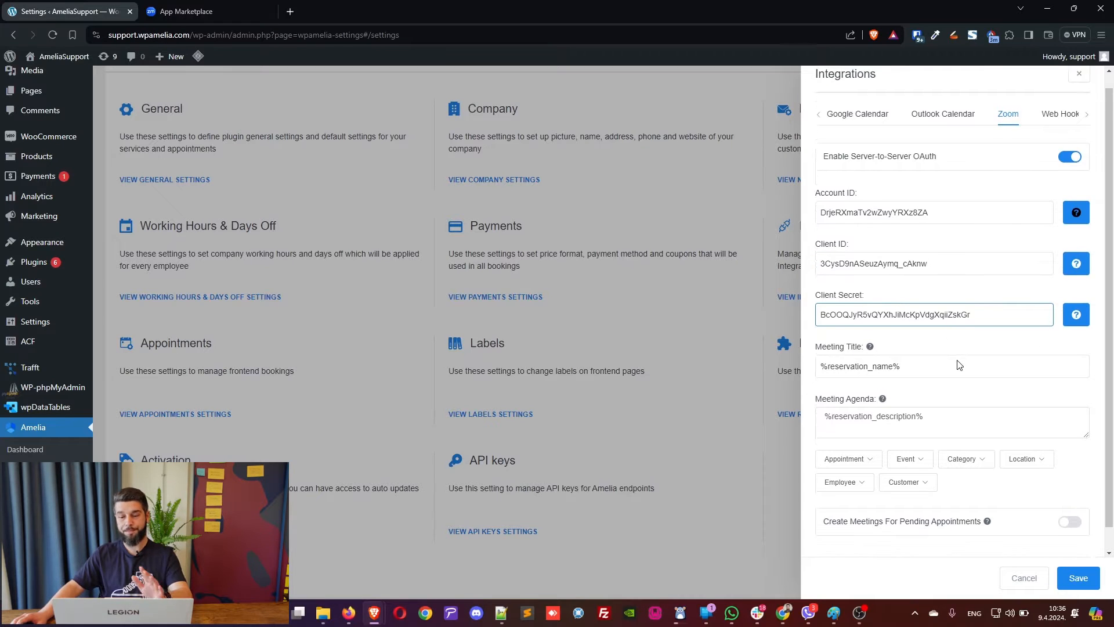
scroll(993, 410, "up", 1)
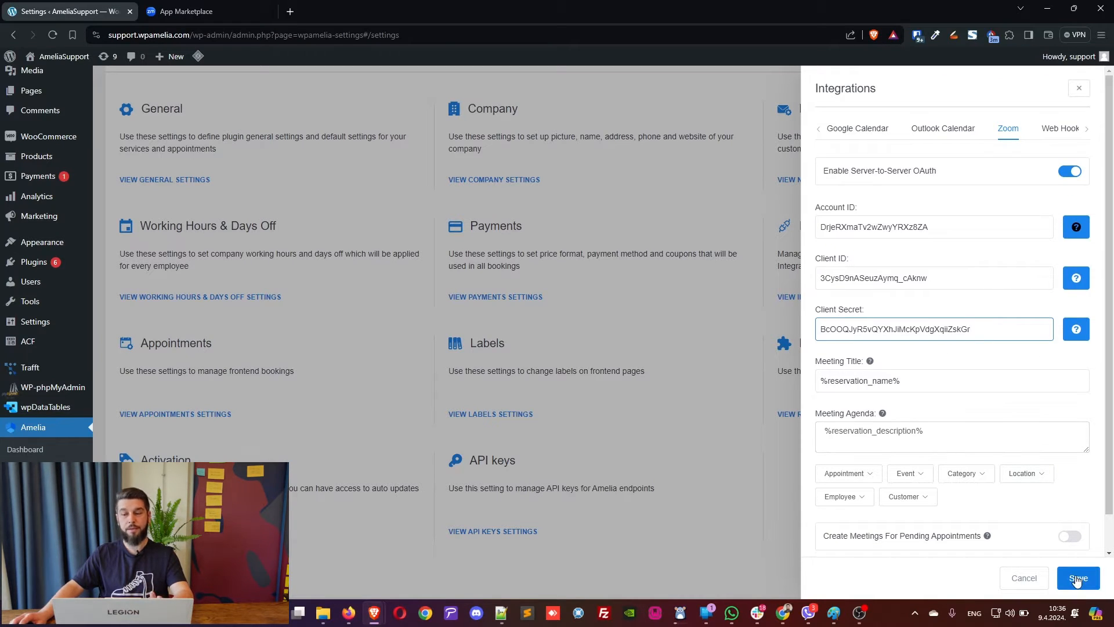
left_click(1077, 577)
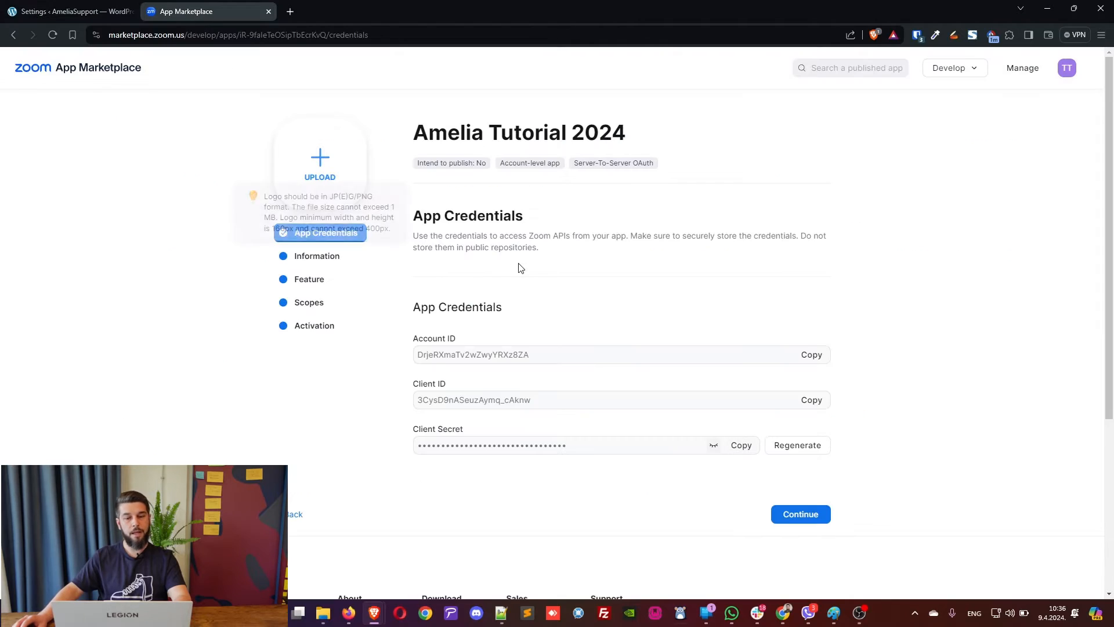
left_click(796, 514)
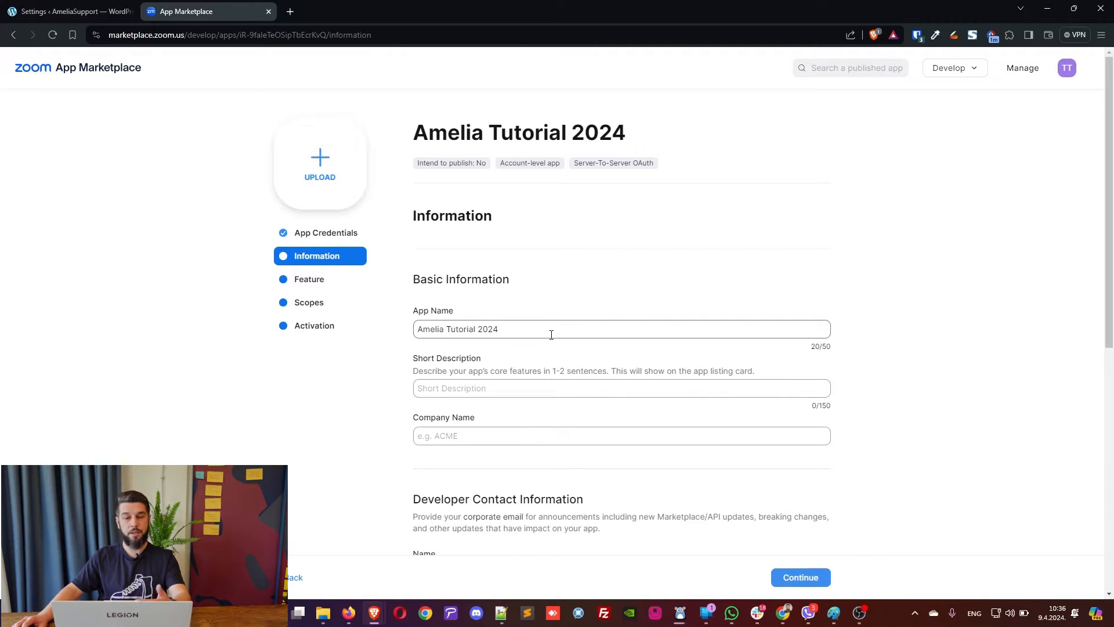
Enter short description 'Amelia's Zoom integration' and company name TMS.
left_click(497, 389)
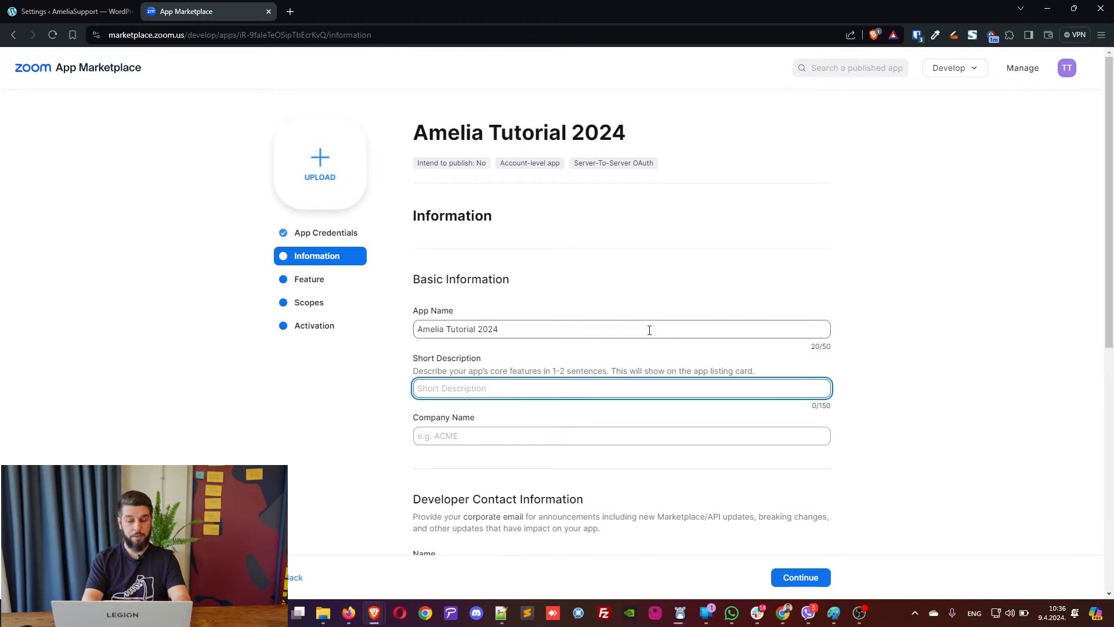
type("Amelia's ")
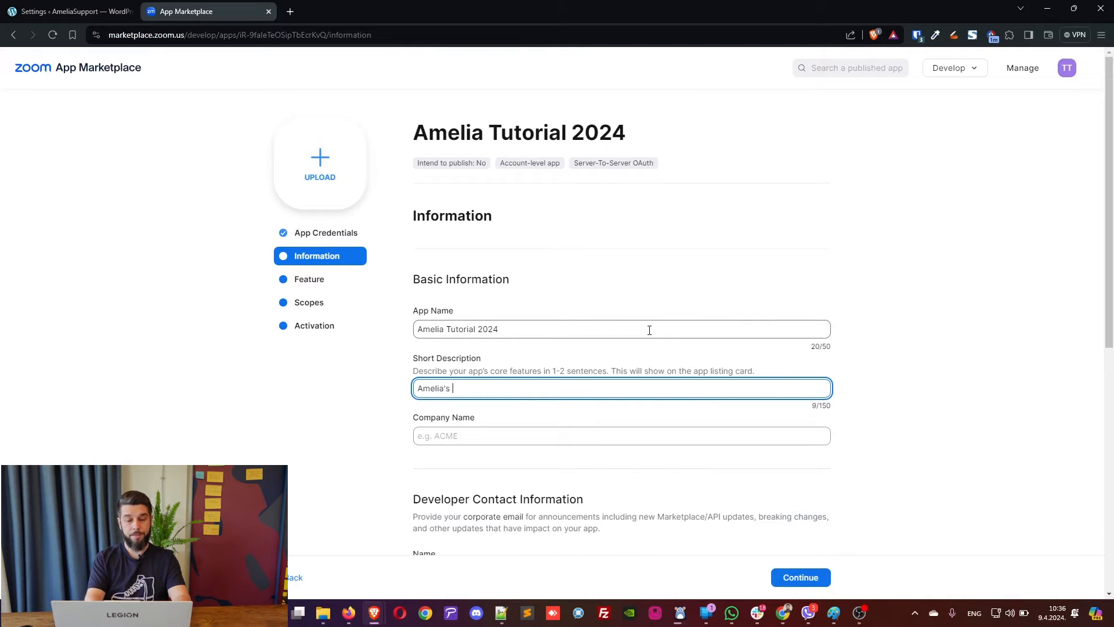
type("Zoo")
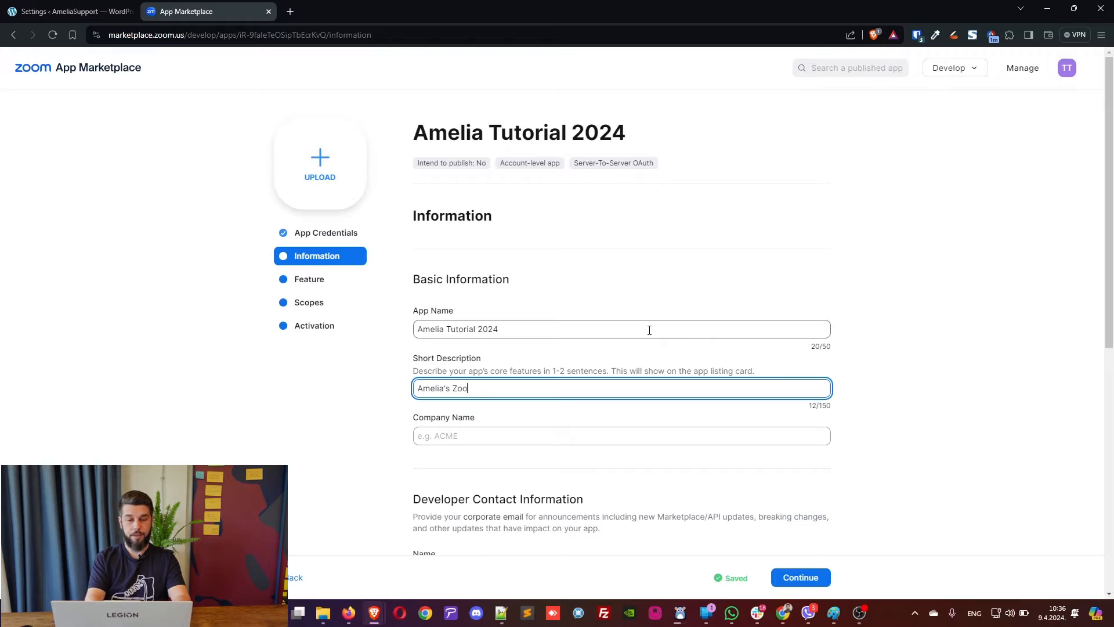
type("m integration")
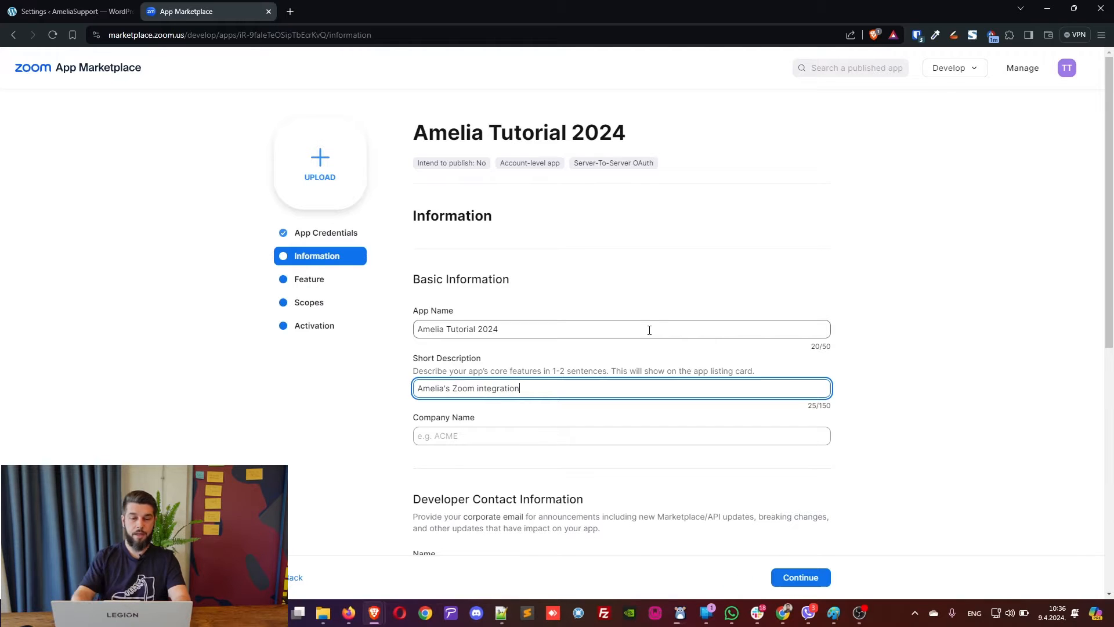
left_click(564, 437)
type("T")
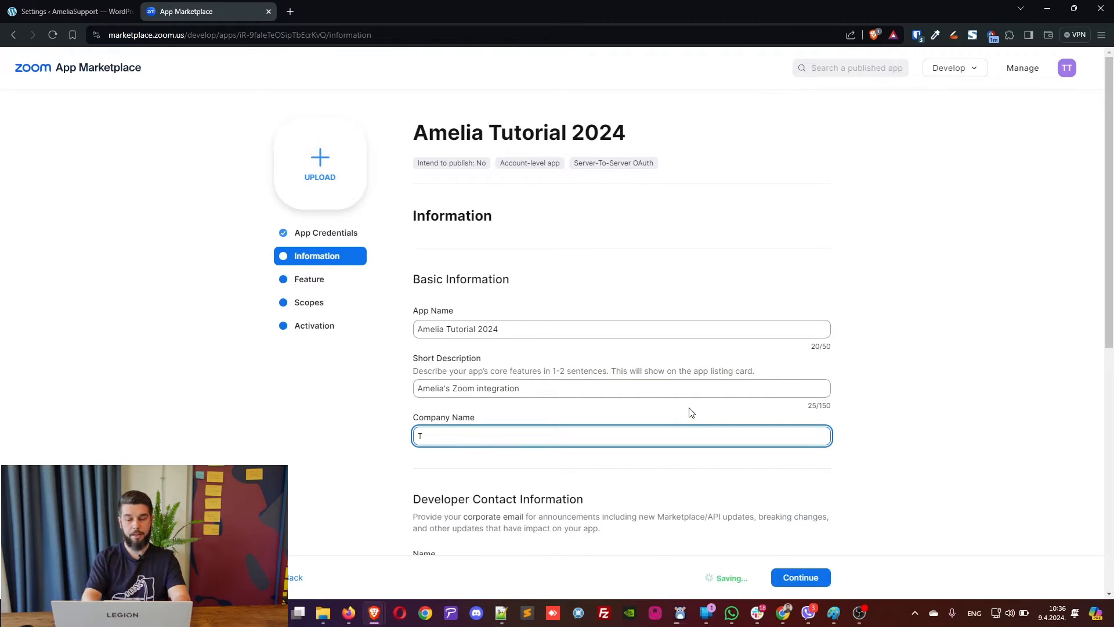
type("S")
key("BackSpace")
type("MS")
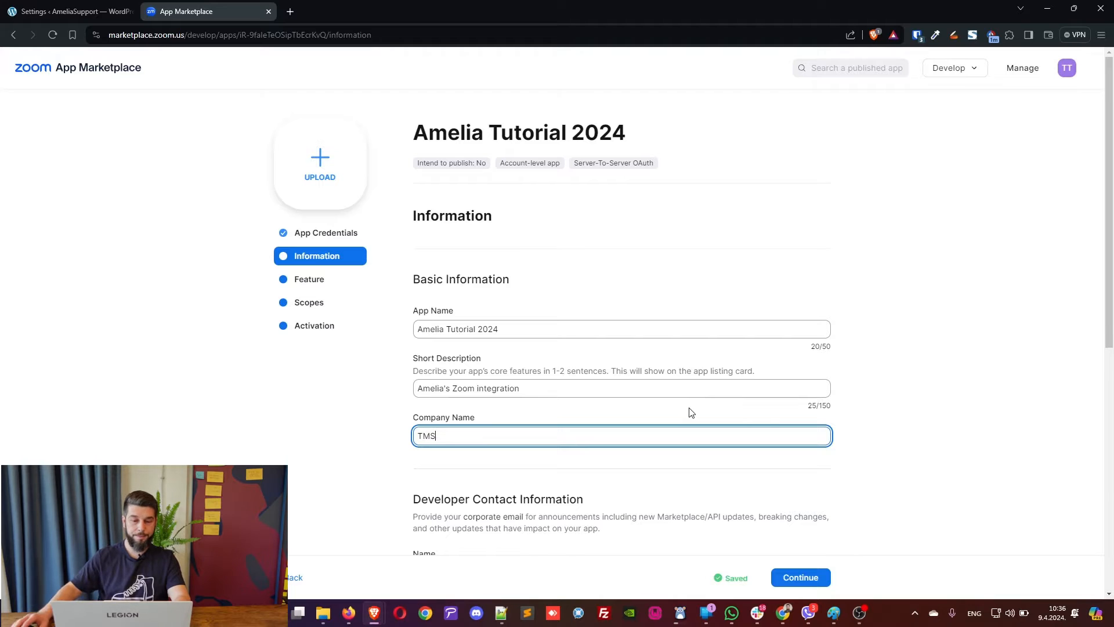
Fill in the developer contact's name and e-mail, then continue to Features.
scroll(674, 359, "down", 4)
left_click(527, 335)
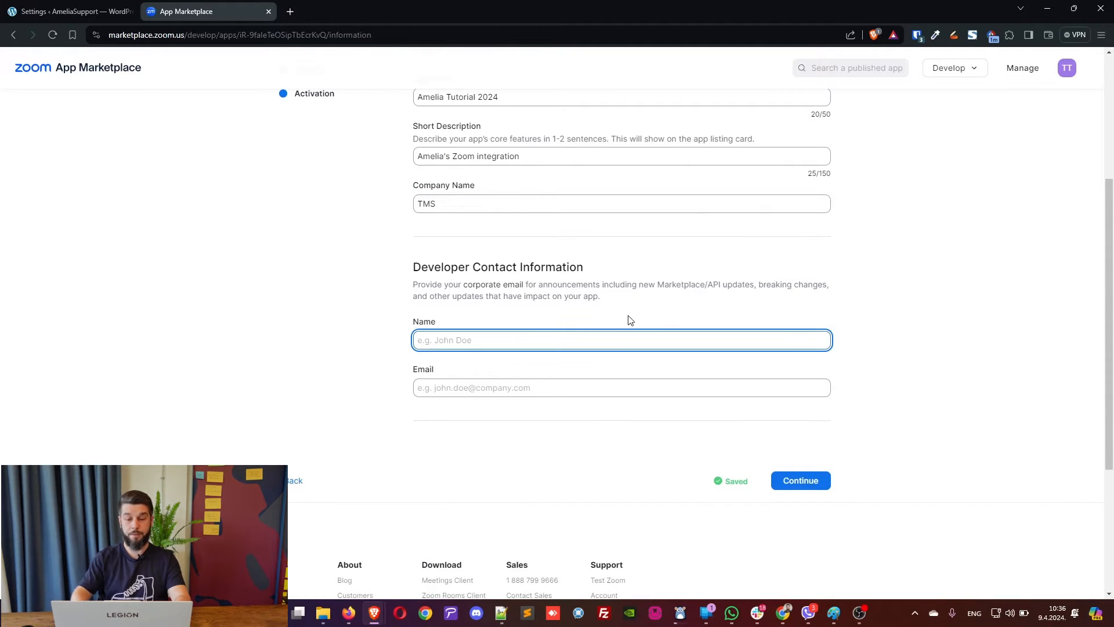
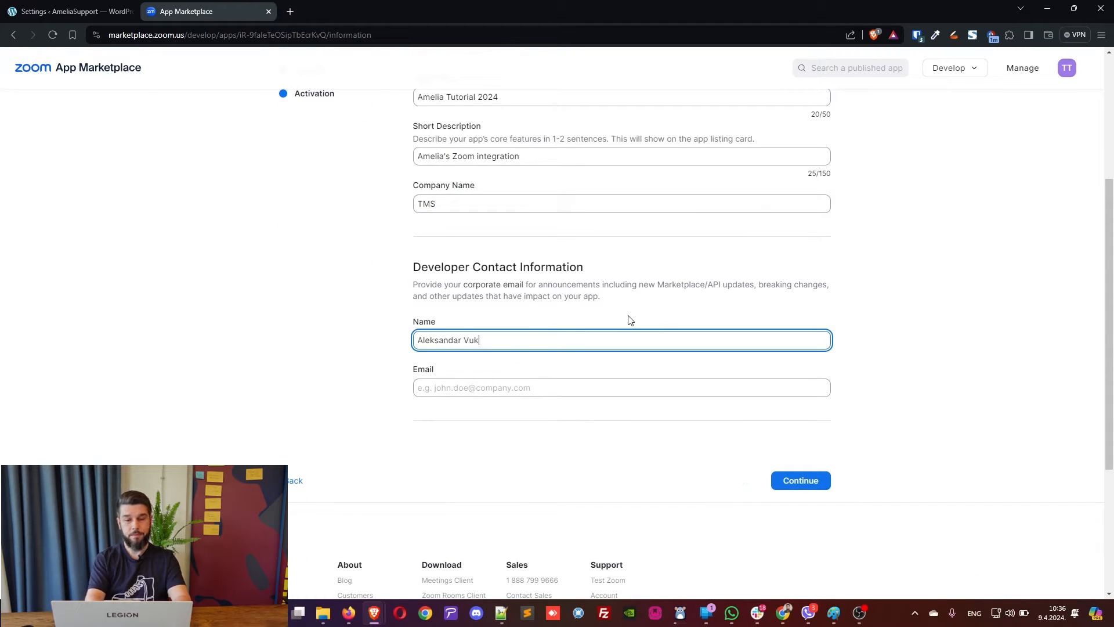
key("Tab")
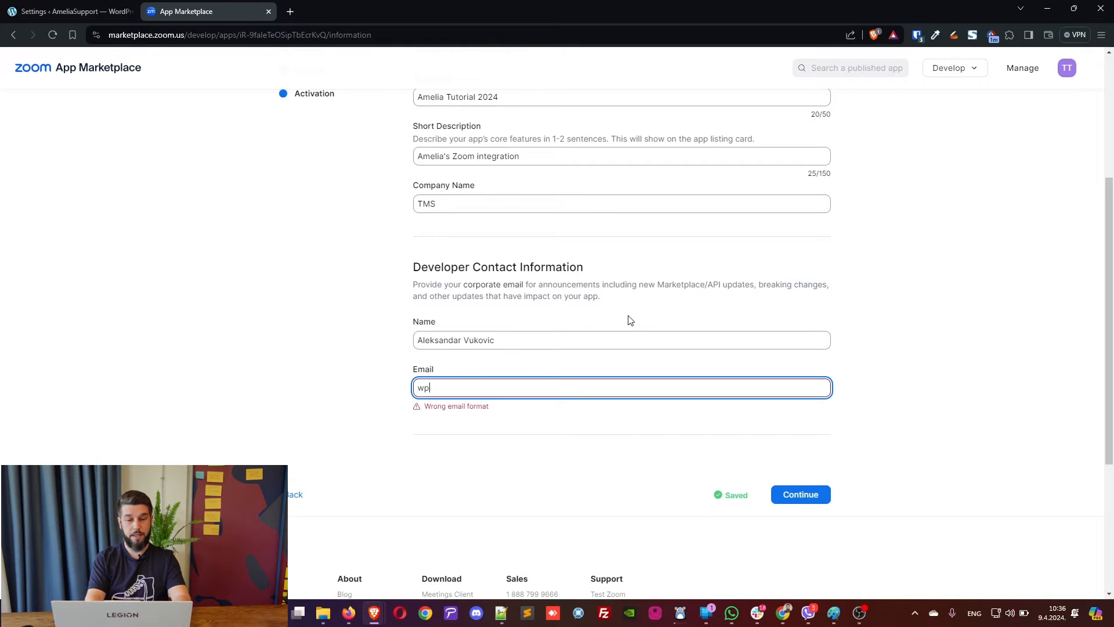
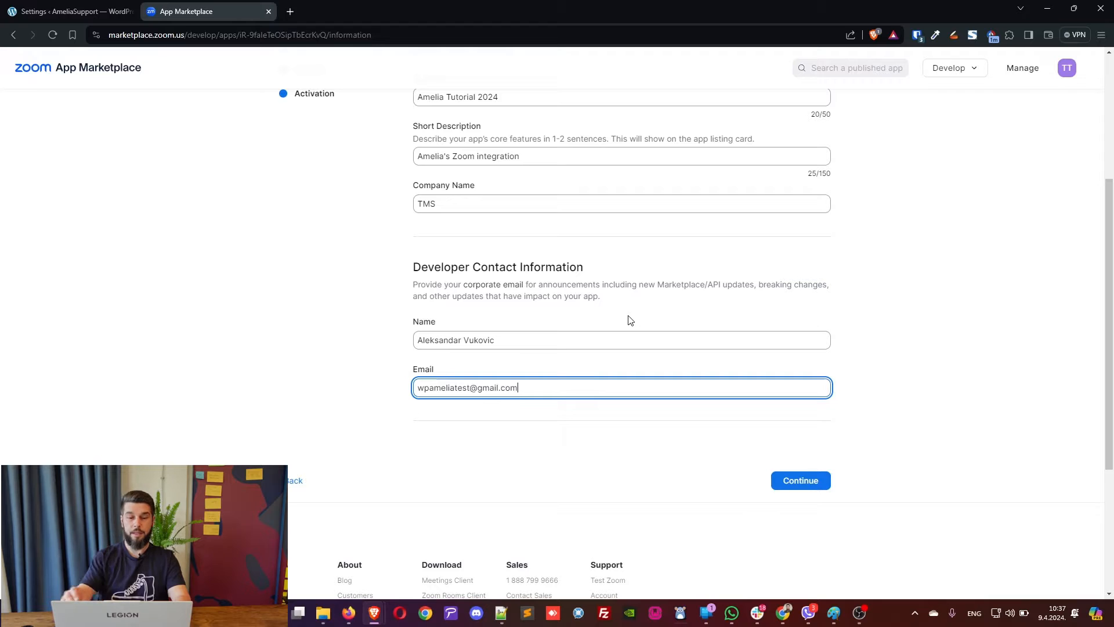
left_click(786, 483)
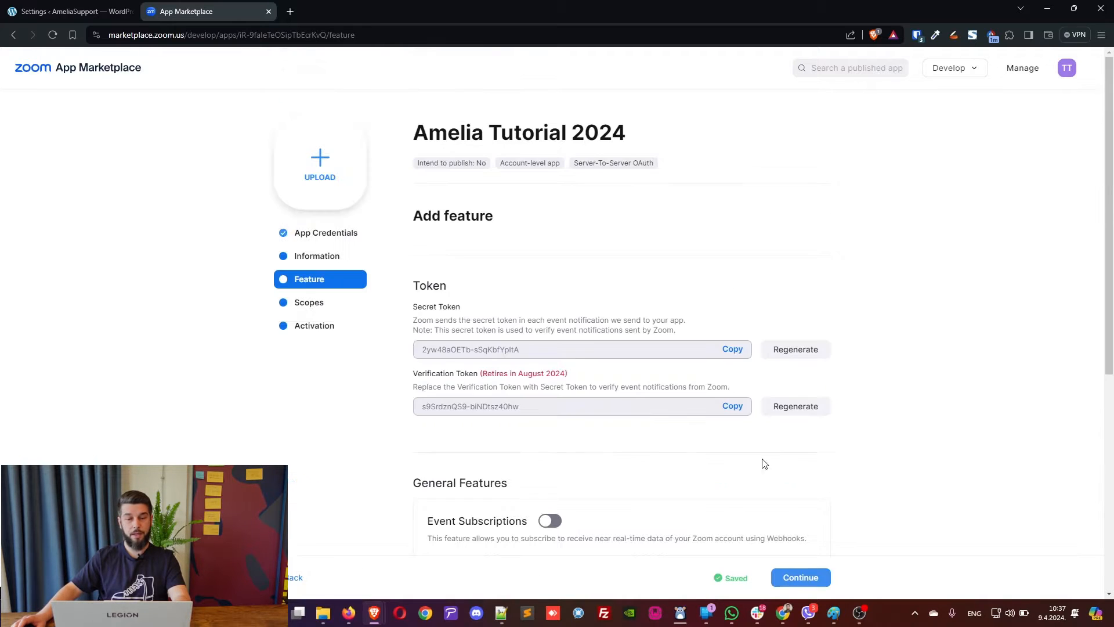
Review the Feature page, leave Event Subscriptions disabled, and continue to Scopes.
scroll(594, 394, "down", 2)
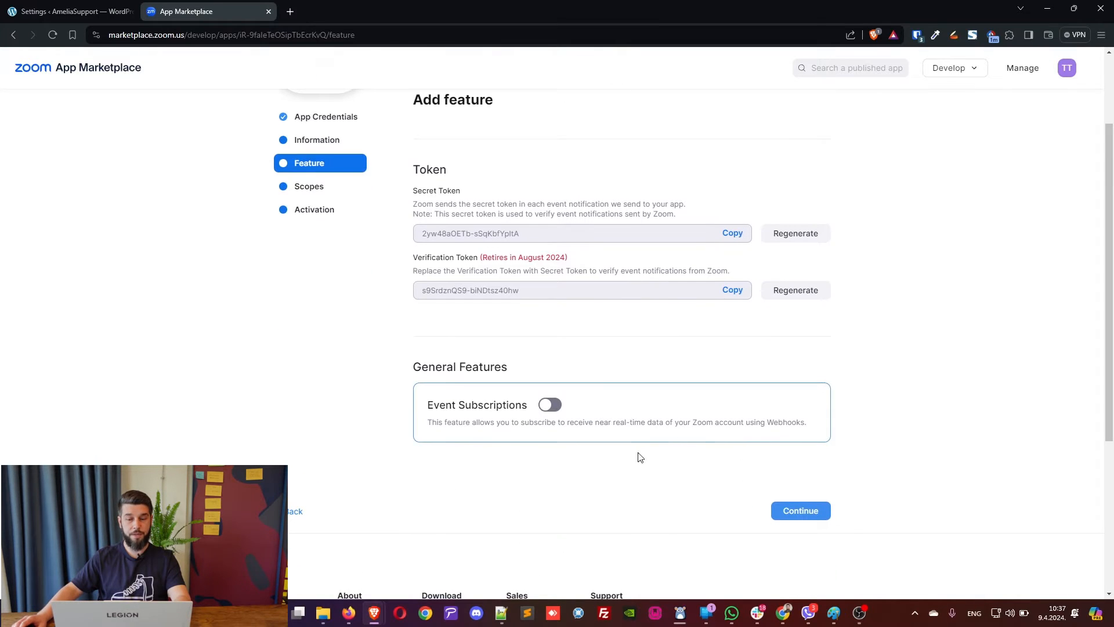
scroll(635, 453, "up", 2)
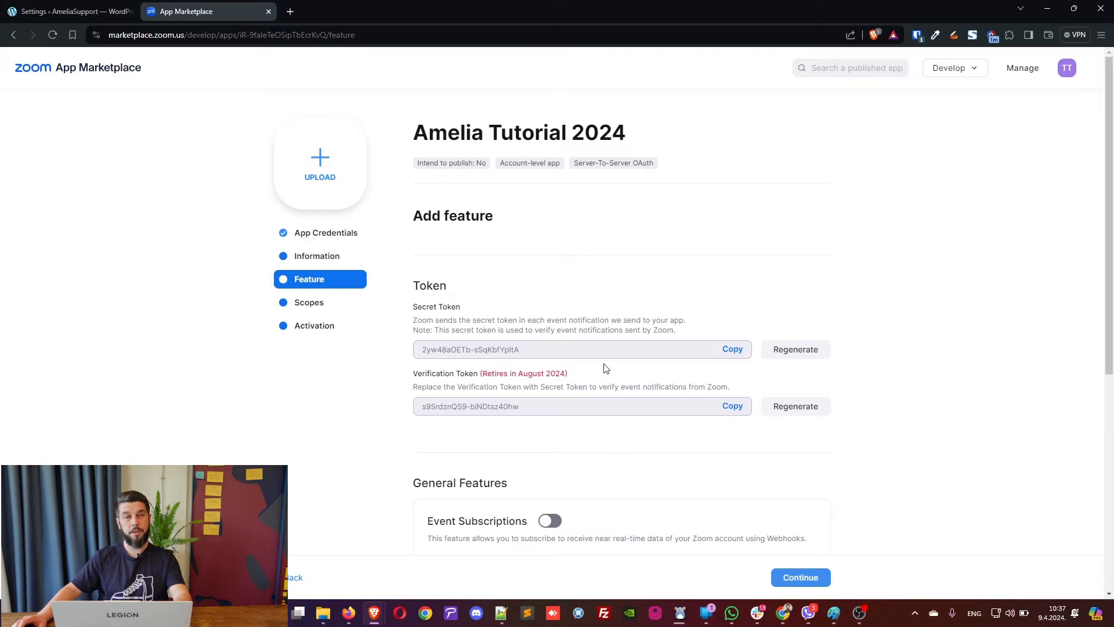
scroll(653, 458, "down", 2)
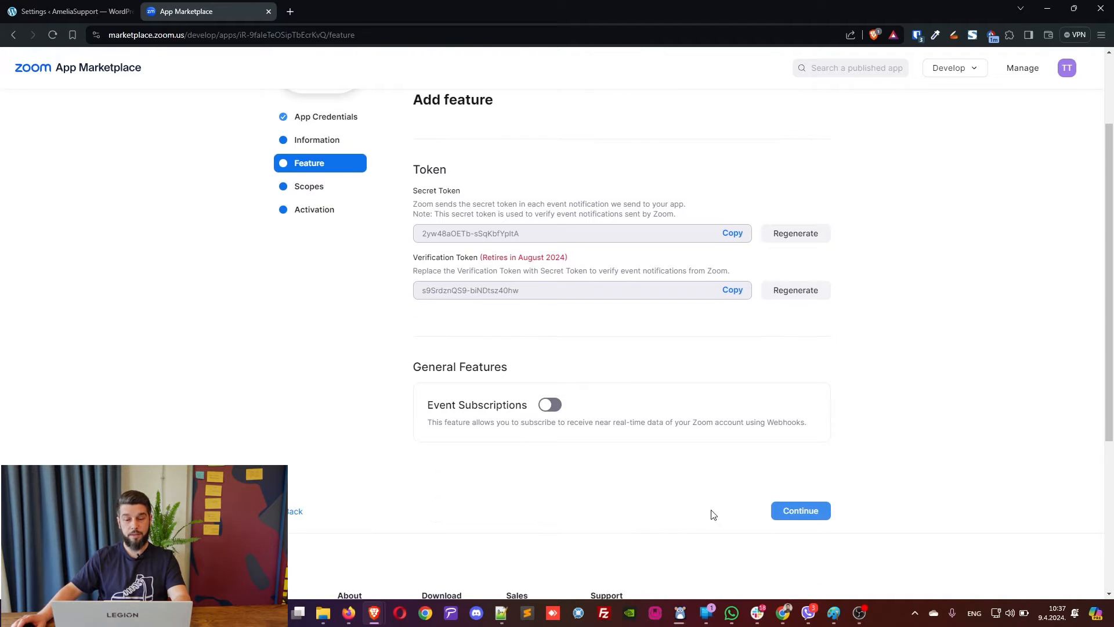
scroll(712, 514, "up", 2)
scroll(677, 451, "down", 2)
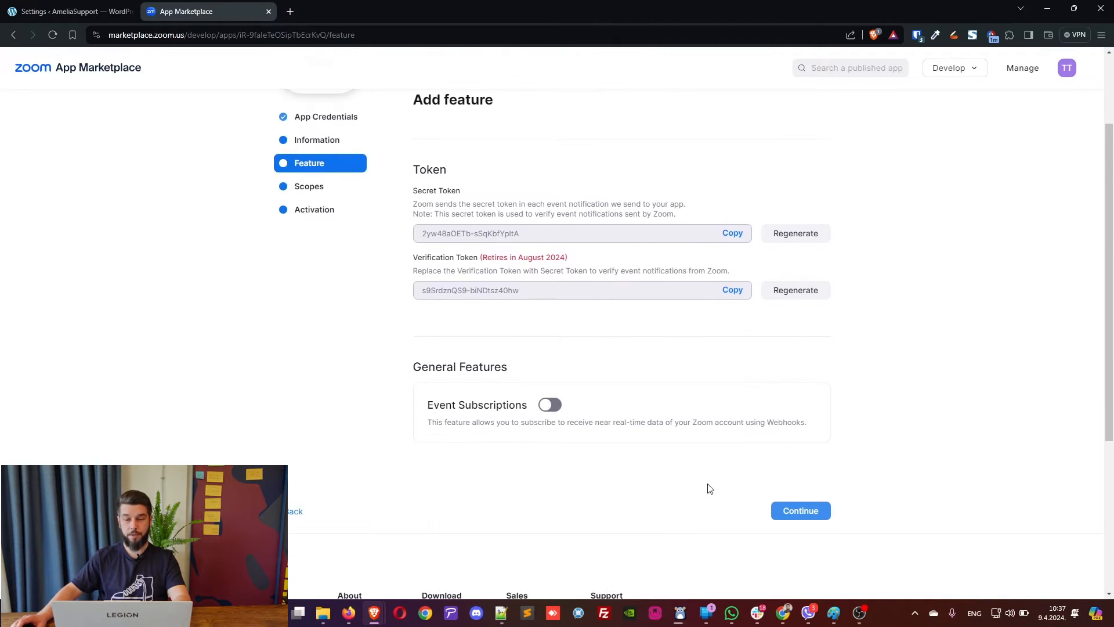
scroll(653, 432, "up", 1)
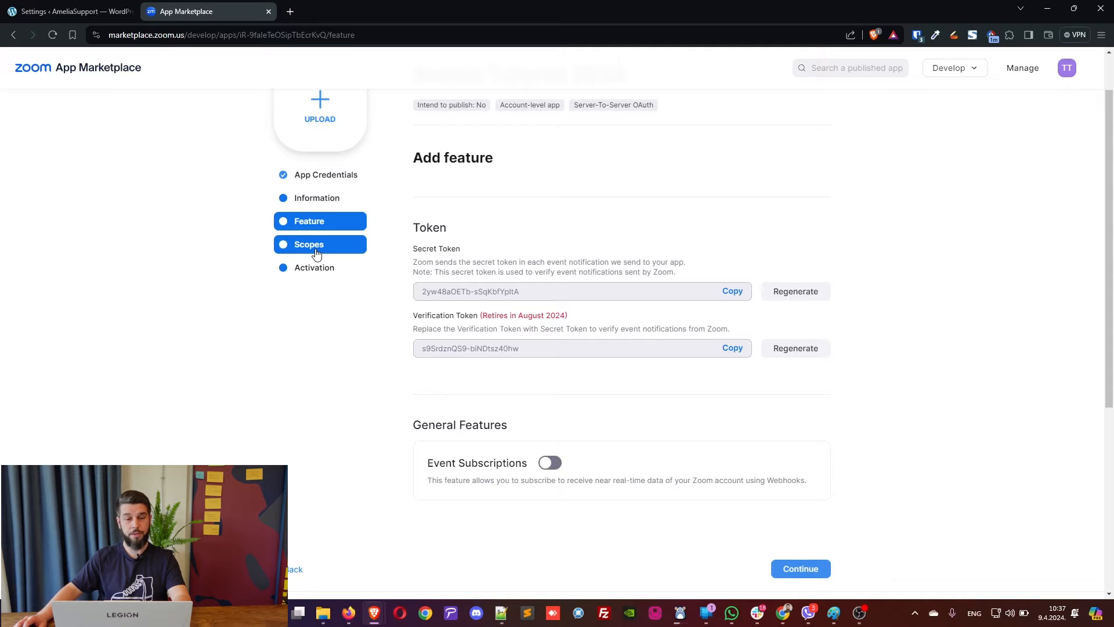
left_click(800, 569)
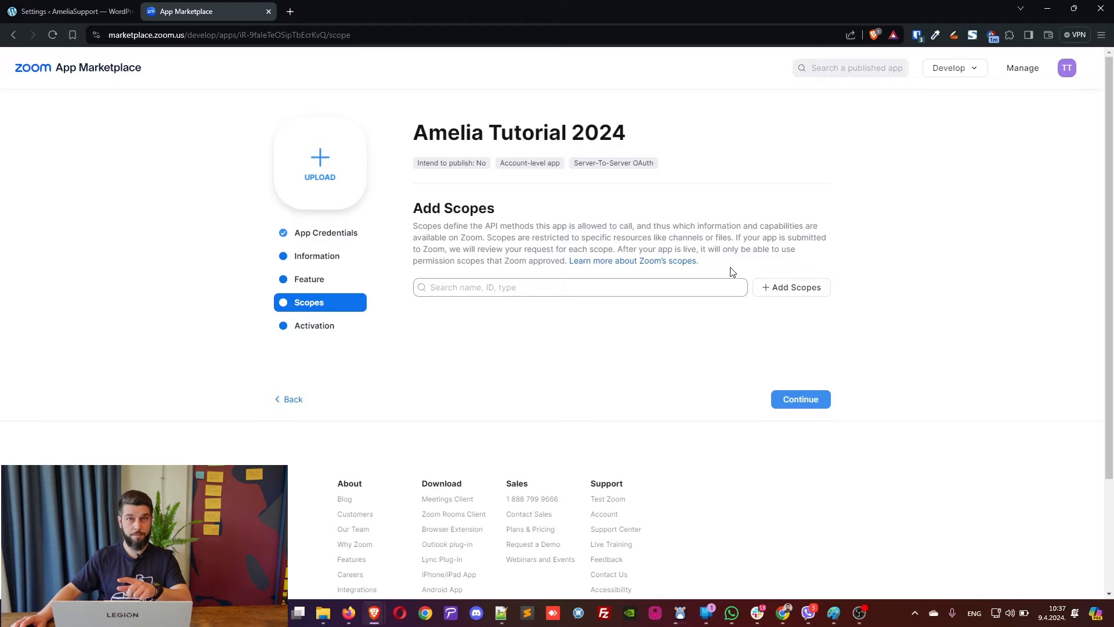
Add the Meeting scope for viewing a user's meetings.
left_click(786, 288)
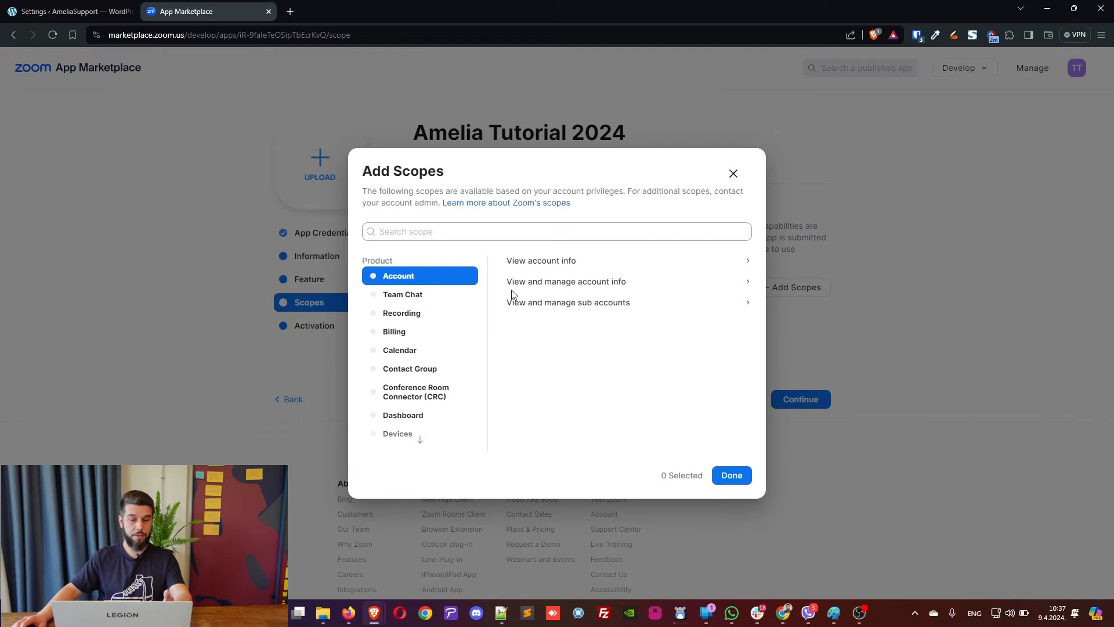
scroll(423, 316, "down", 2)
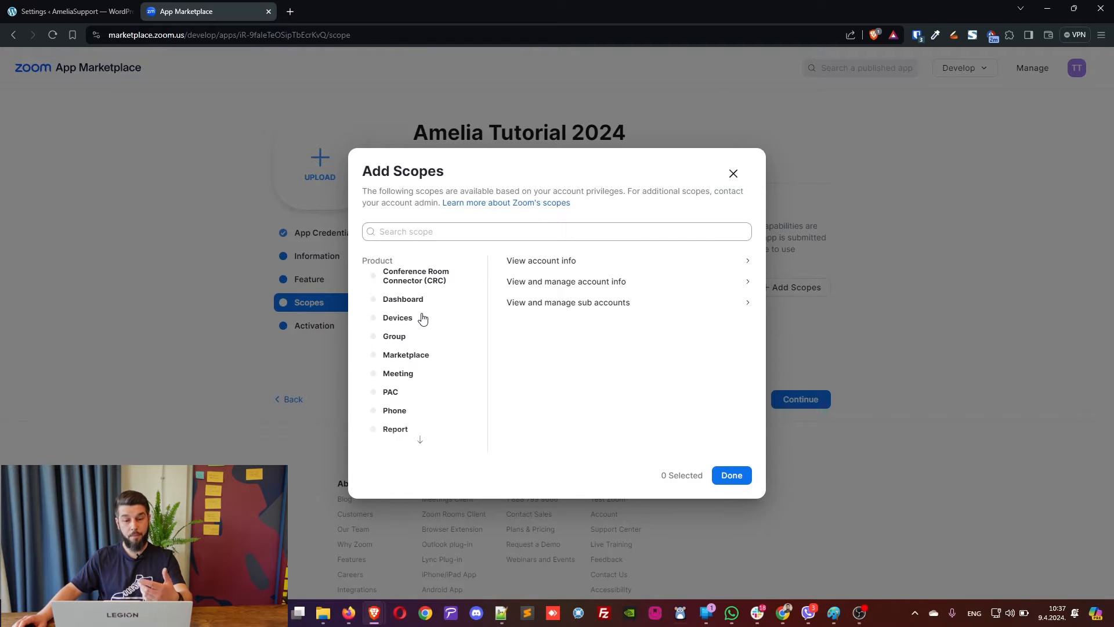
left_click(404, 380)
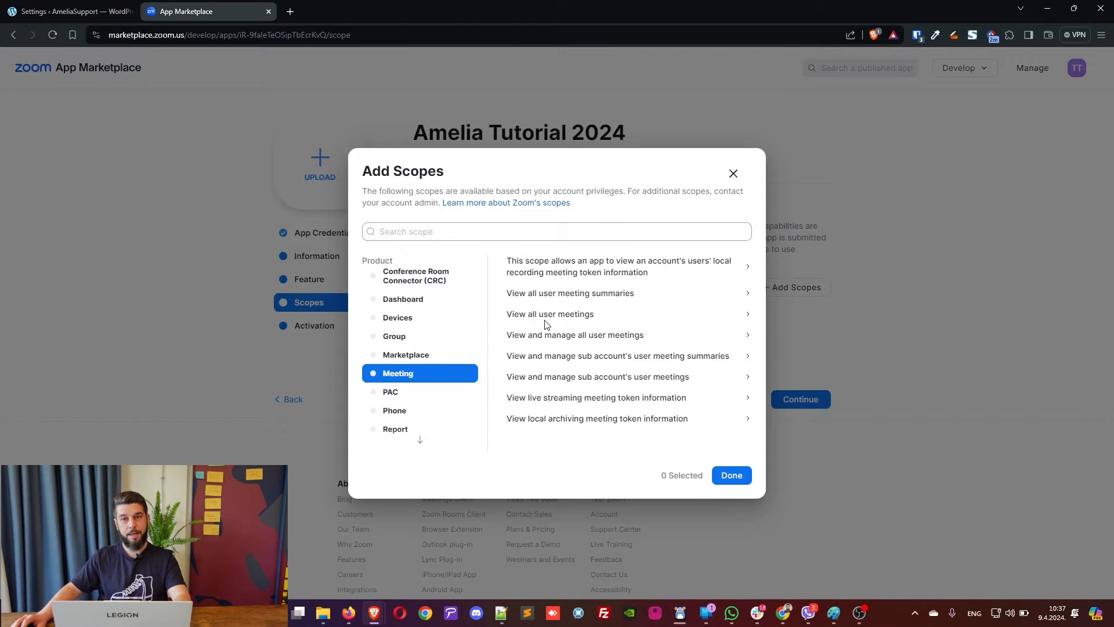
left_click(585, 317)
scroll(617, 343, "down", 5)
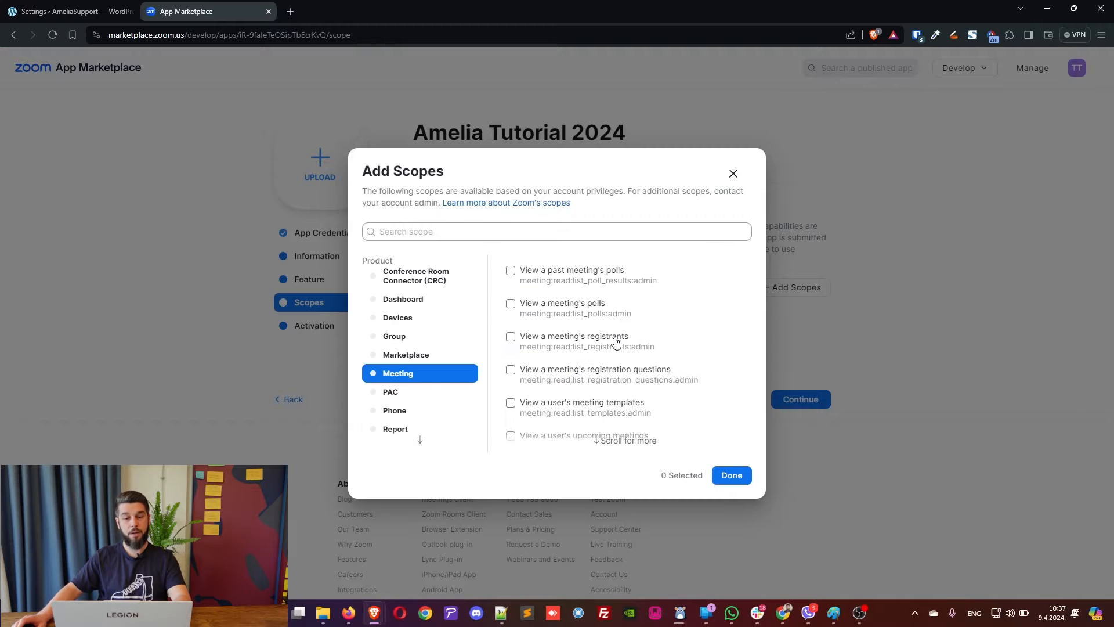
scroll(601, 325, "up", 2)
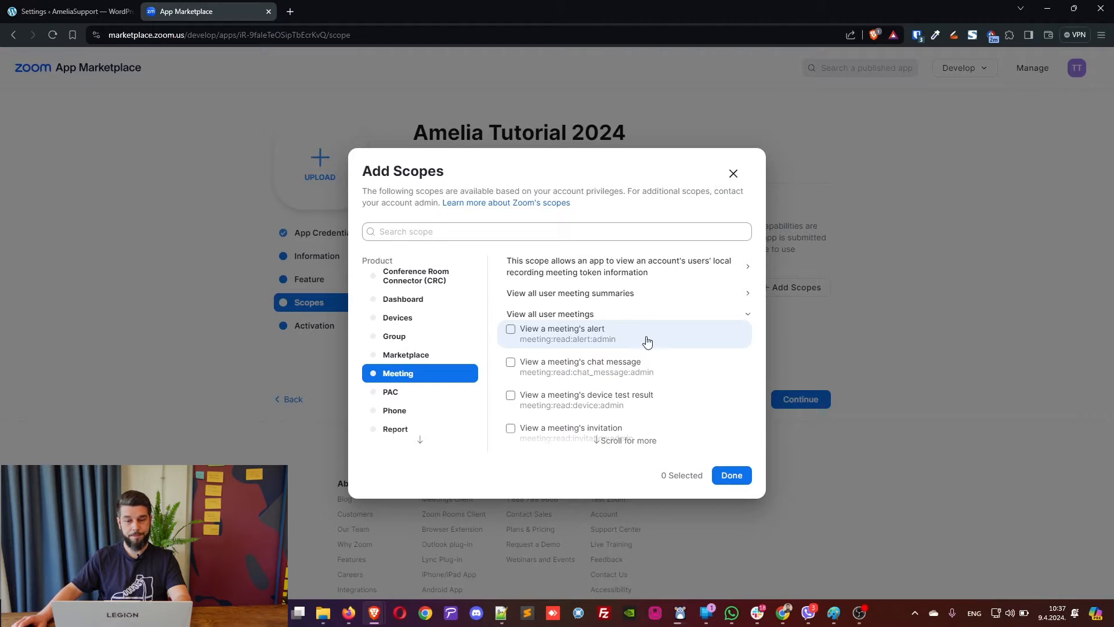
scroll(644, 339, "down", 4)
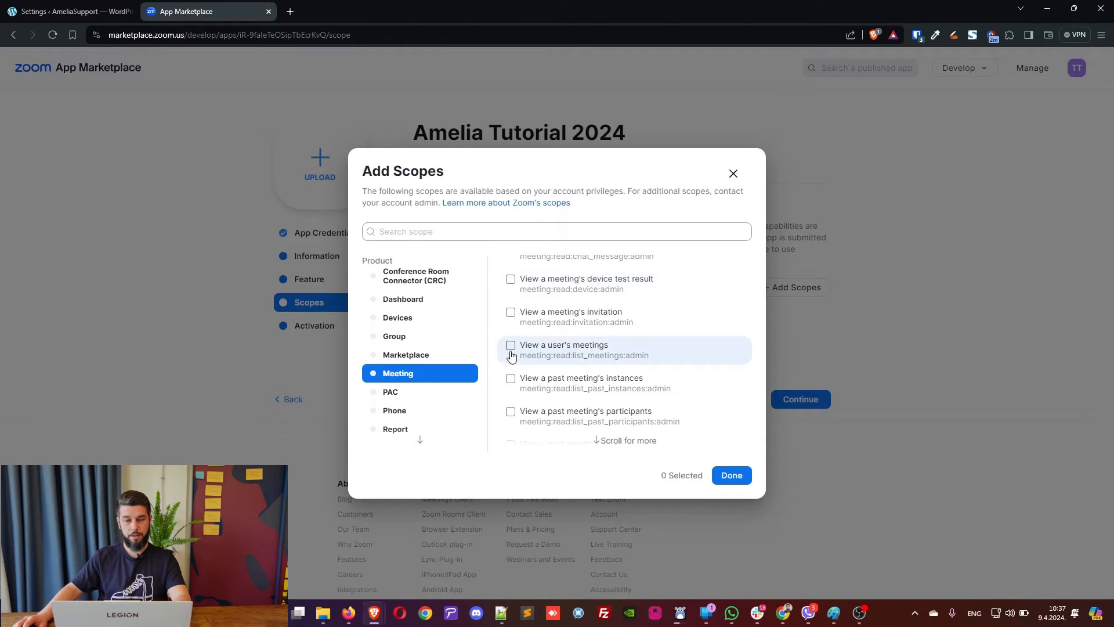
left_click(511, 347)
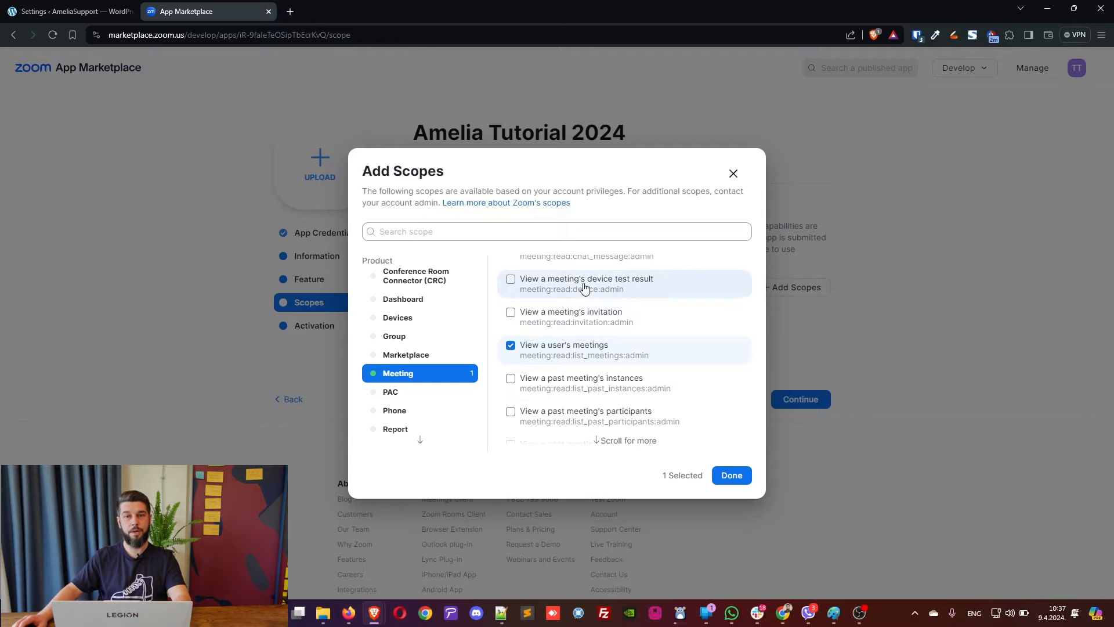
scroll(567, 291, "up", 2)
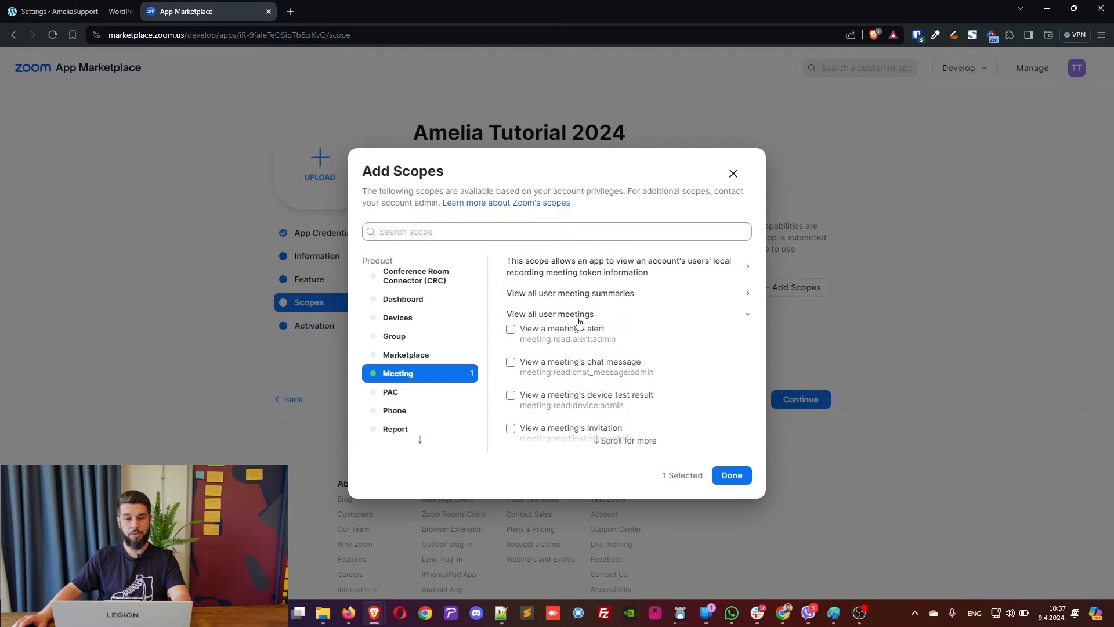
left_click(746, 316)
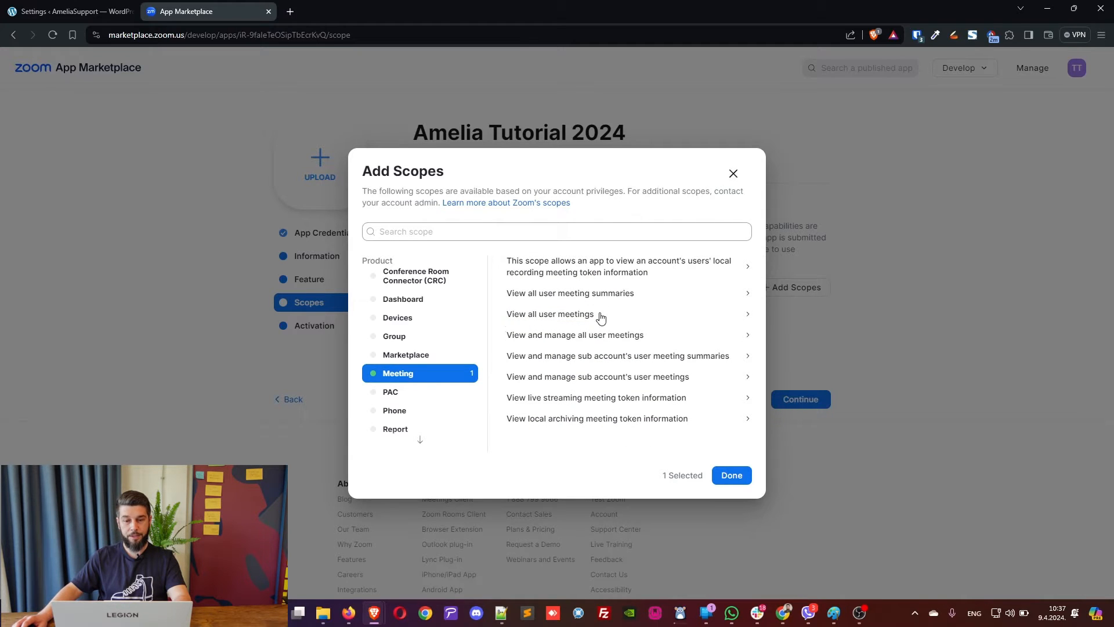
Add the update meeting, delete meeting and create-a-meeting-for-a-user scopes.
left_click(746, 338)
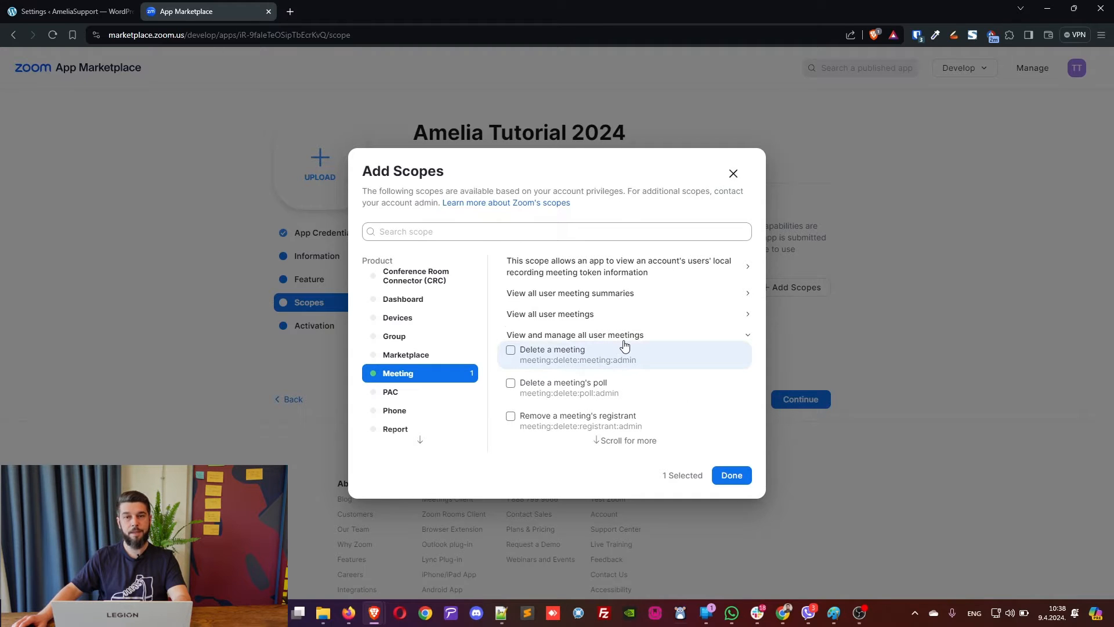
scroll(627, 342, "down", 3)
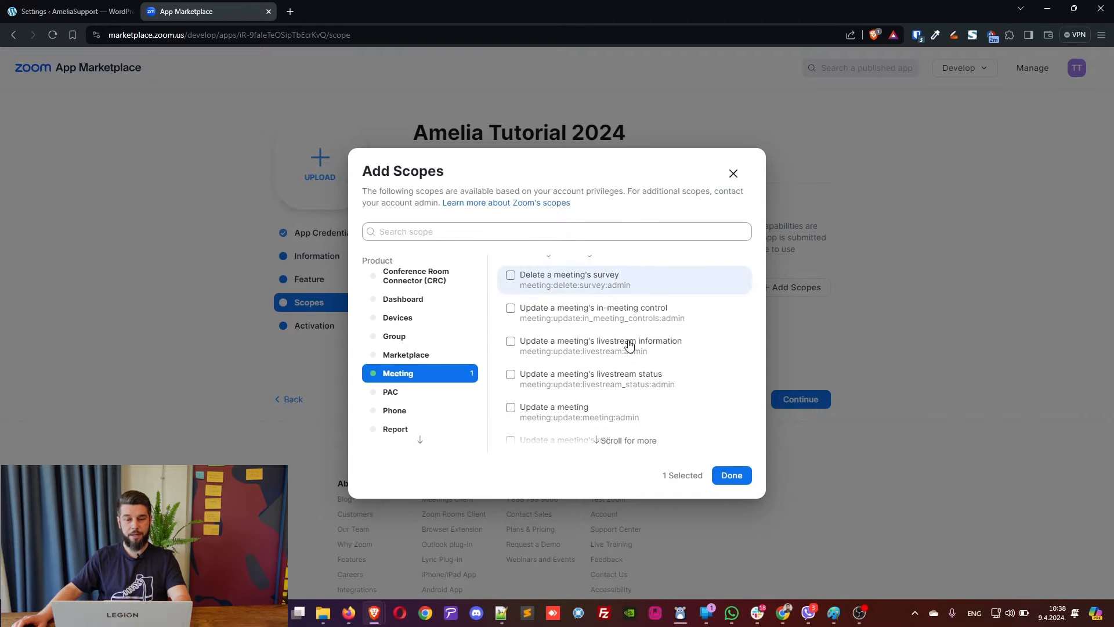
left_click(512, 408)
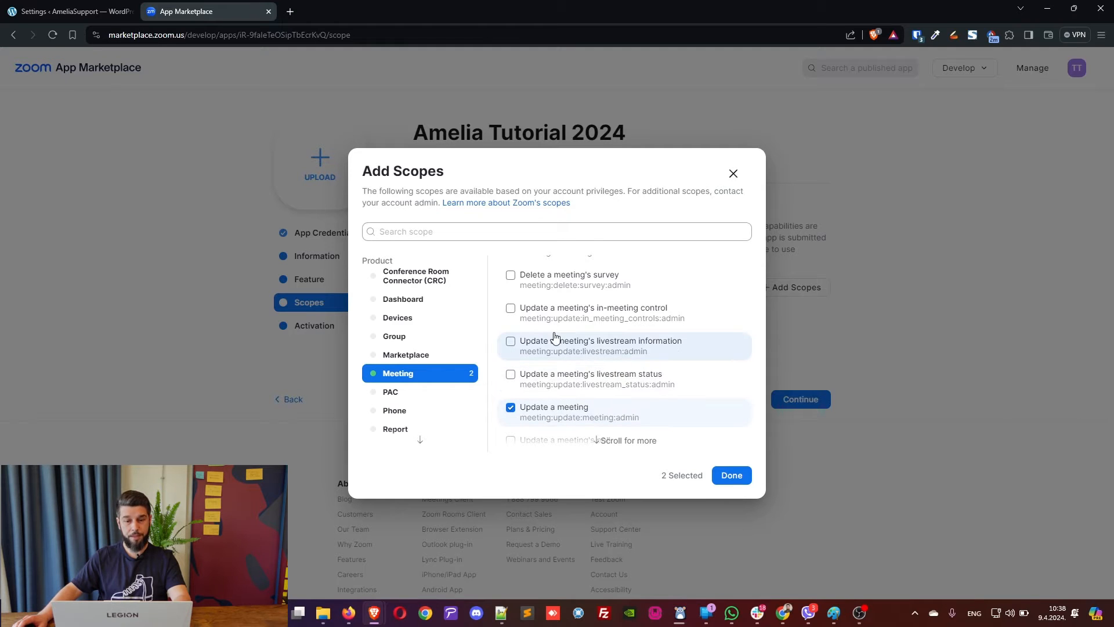
scroll(556, 338, "up", 2)
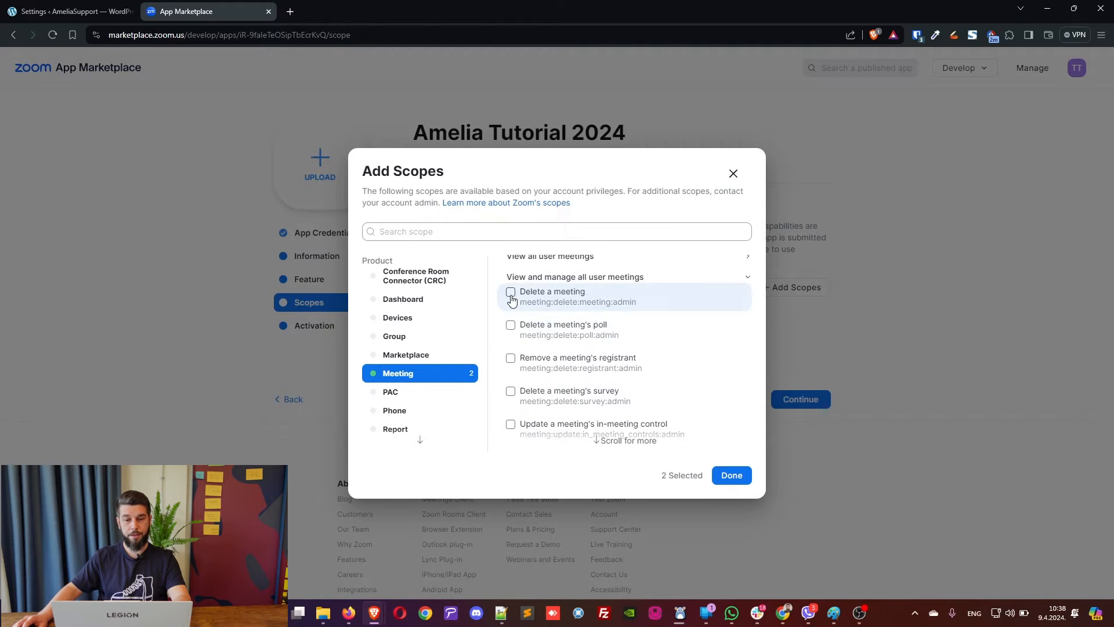
left_click(511, 295)
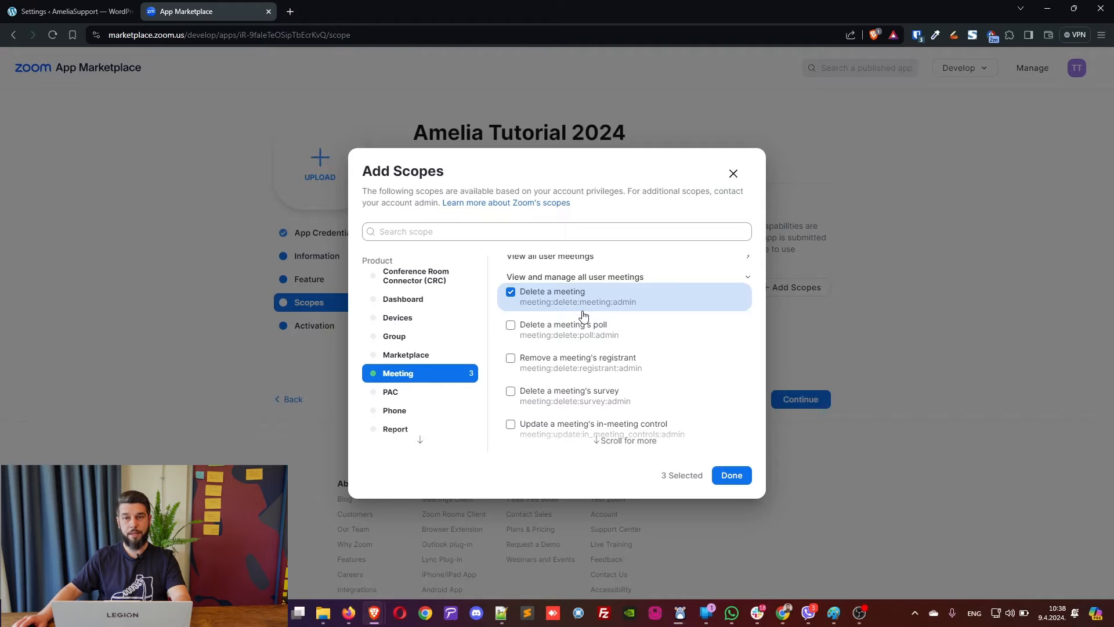
scroll(585, 318, "down", 3)
scroll(591, 325, "up", 3)
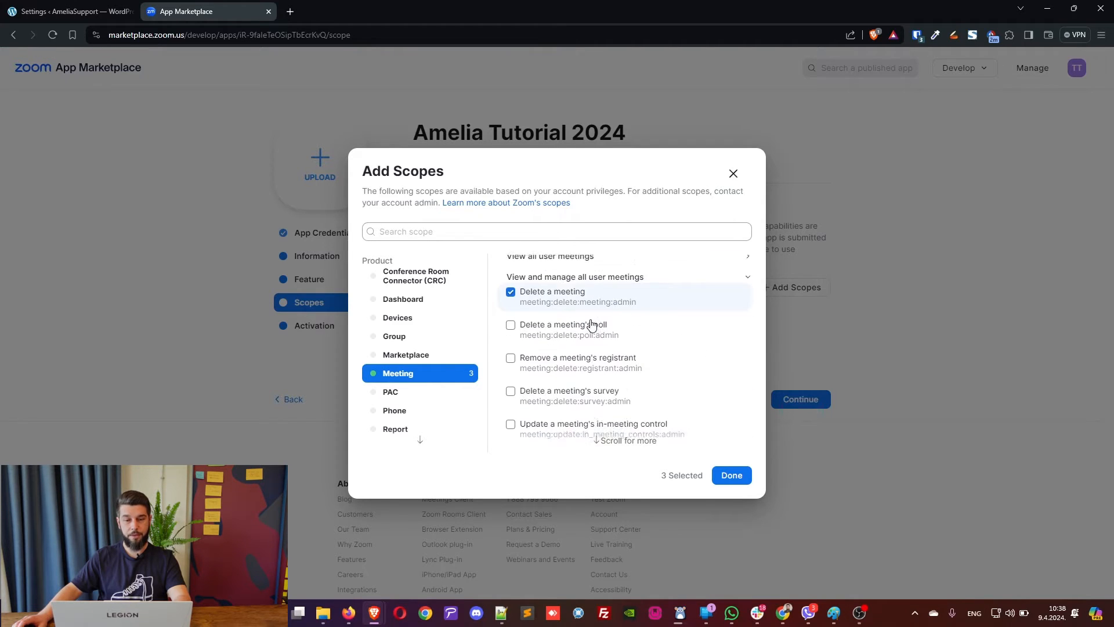
scroll(592, 325, "up", 1)
scroll(592, 325, "down", 6)
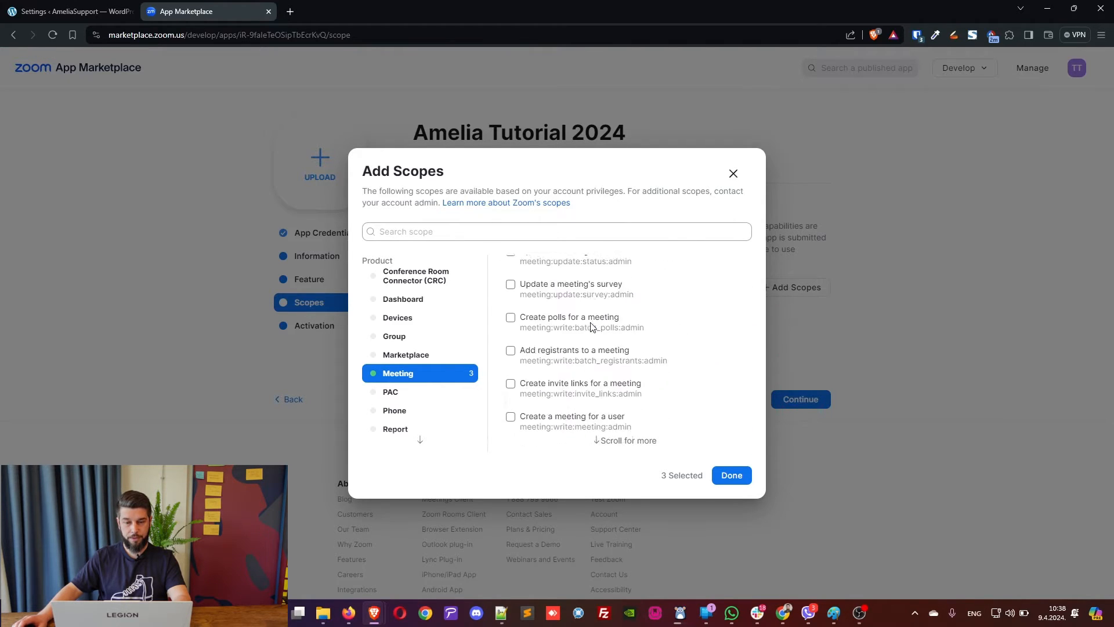
scroll(592, 326, "down", 1)
scroll(555, 320, "up", 1)
scroll(551, 331, "down", 1)
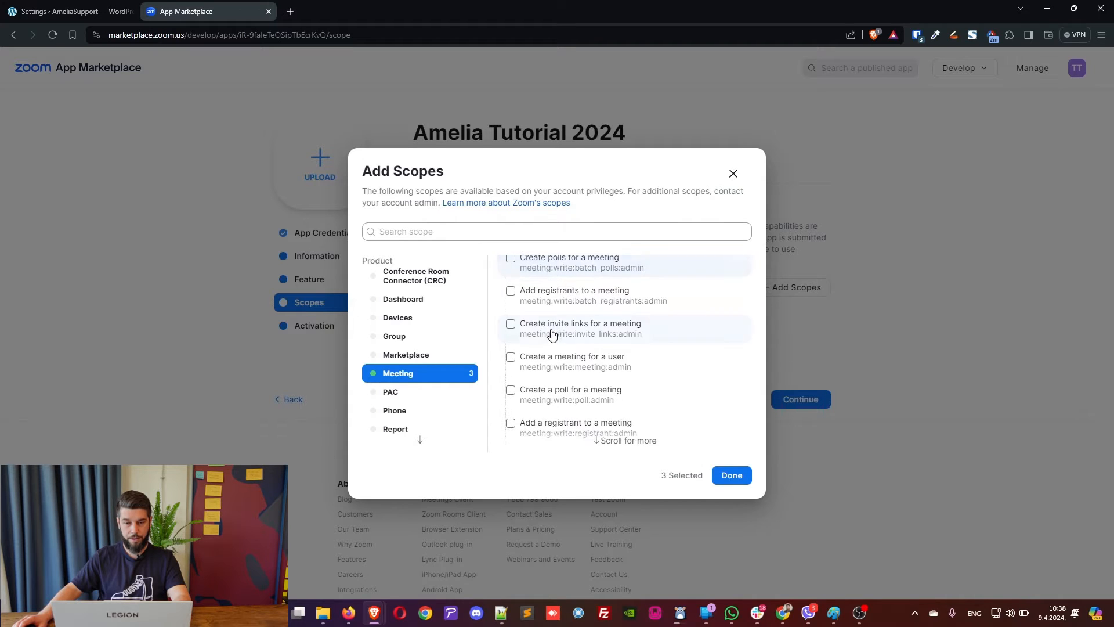
left_click(512, 358)
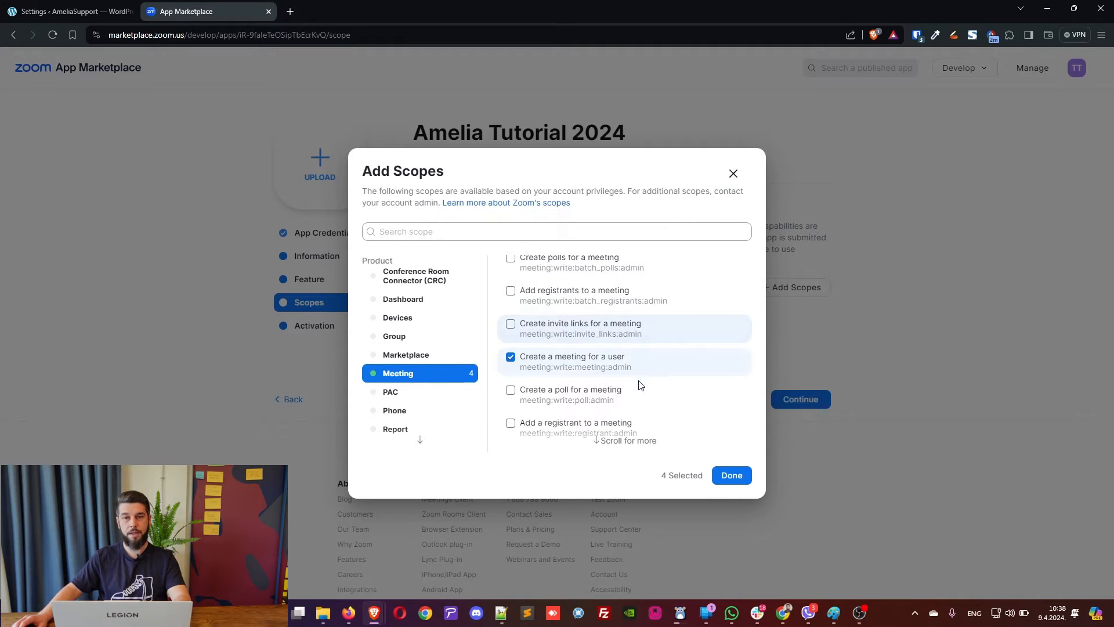
scroll(418, 393, "down", 2)
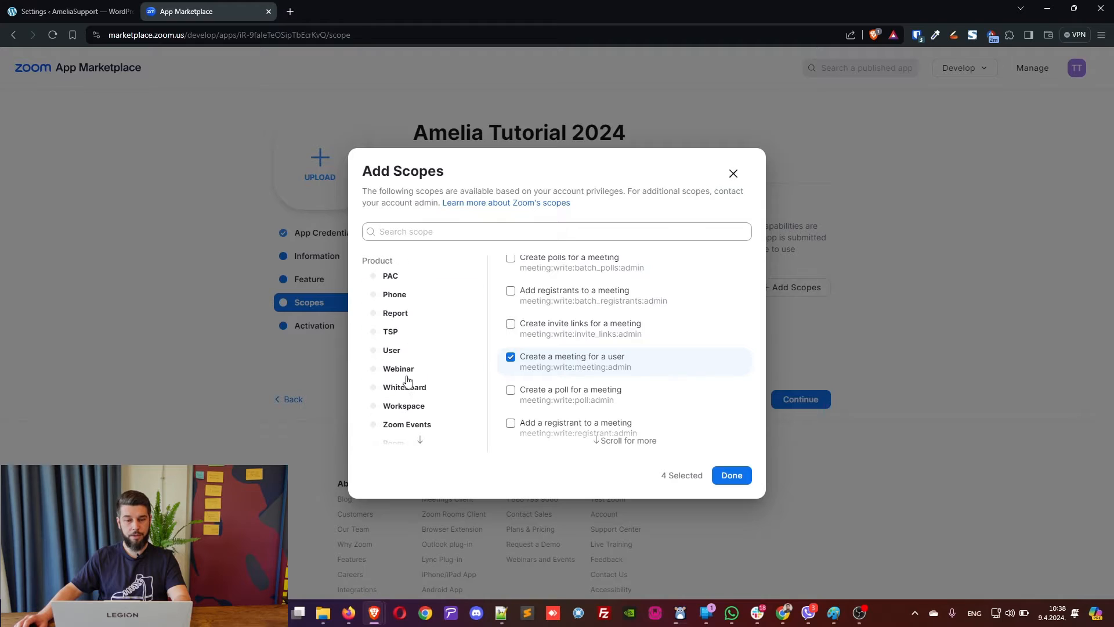
left_click(408, 352)
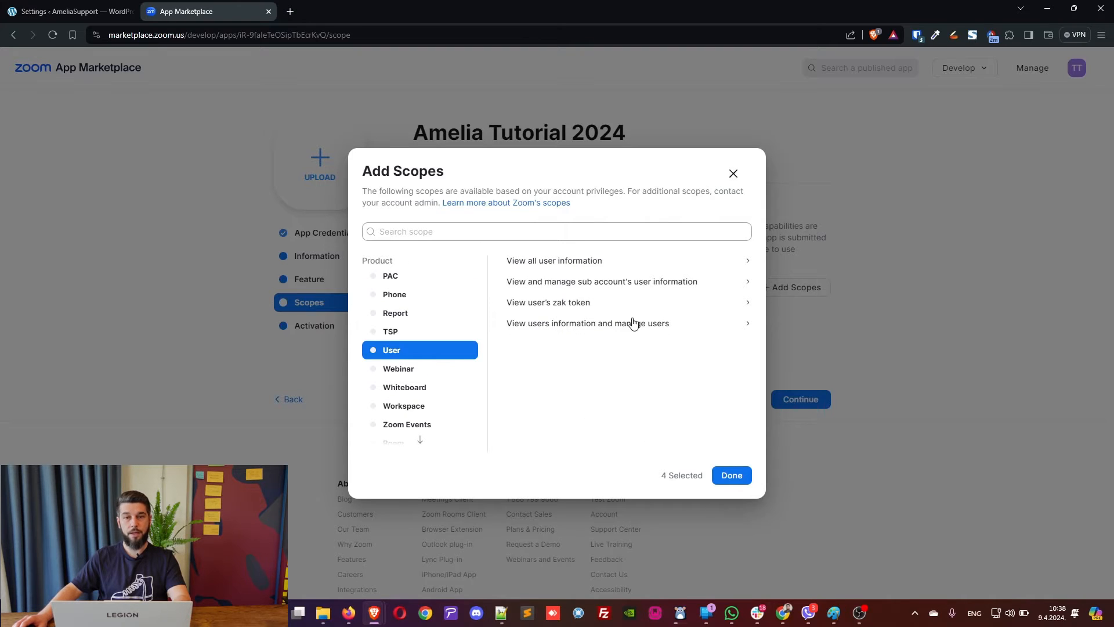
Add the User 'View users' scope, finish the scope selection, and continue to activation.
left_click(604, 265)
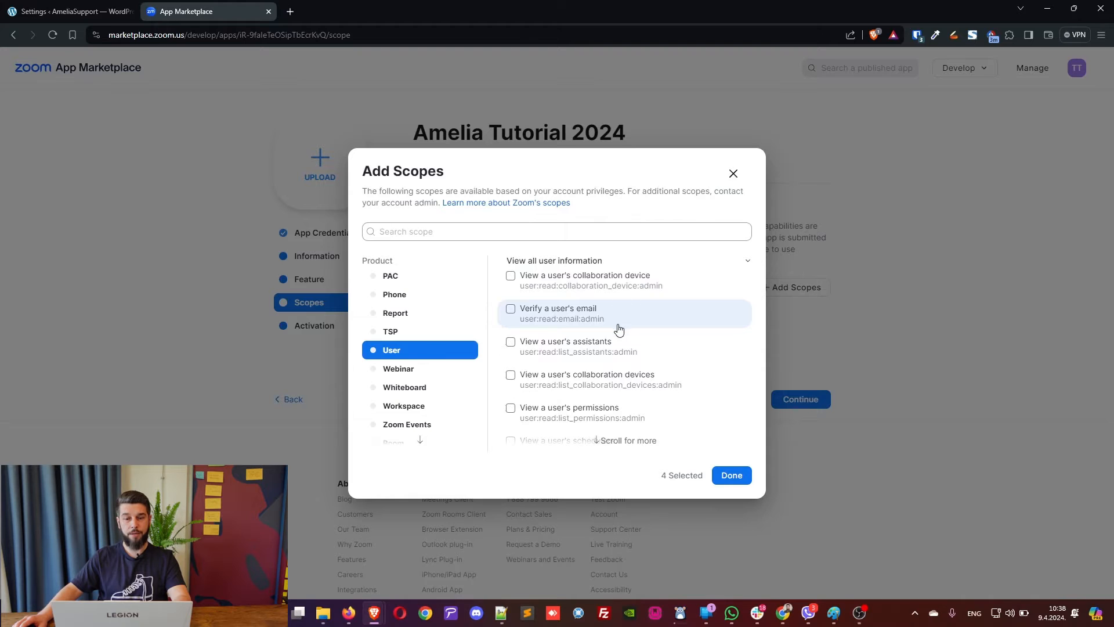
scroll(617, 329, "down", 1)
left_click(570, 315)
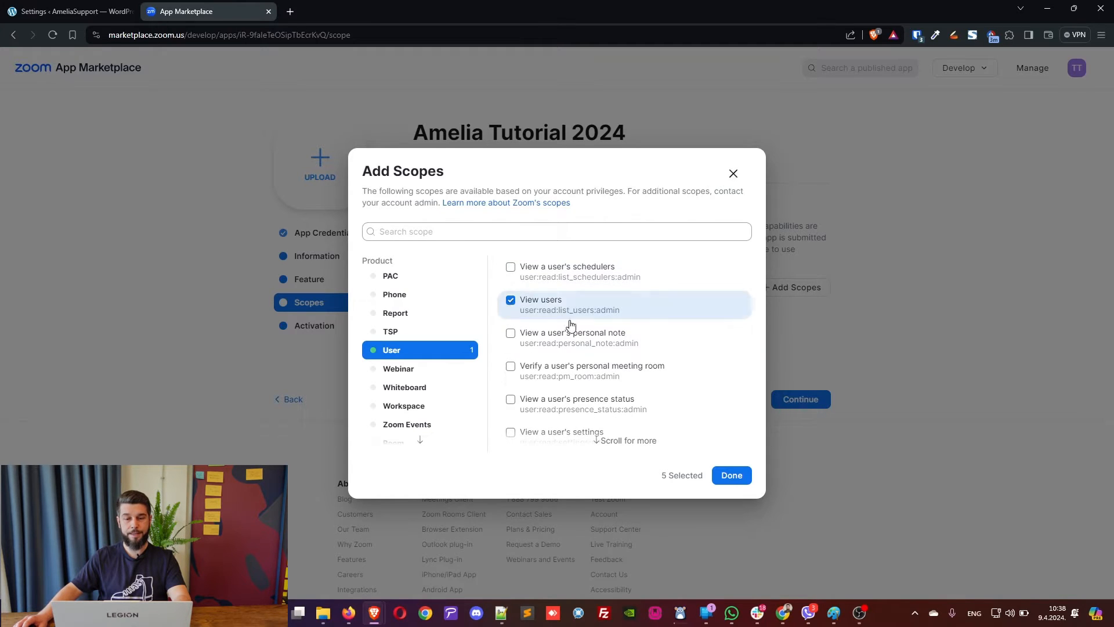
left_click(729, 477)
scroll(709, 383, "down", 5)
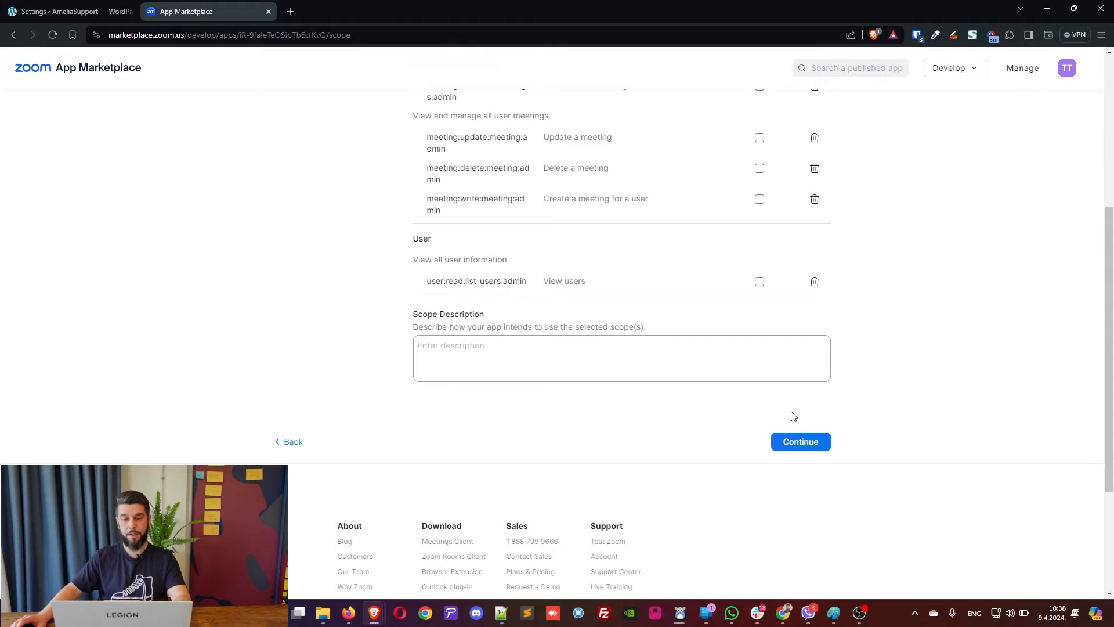
left_click(804, 443)
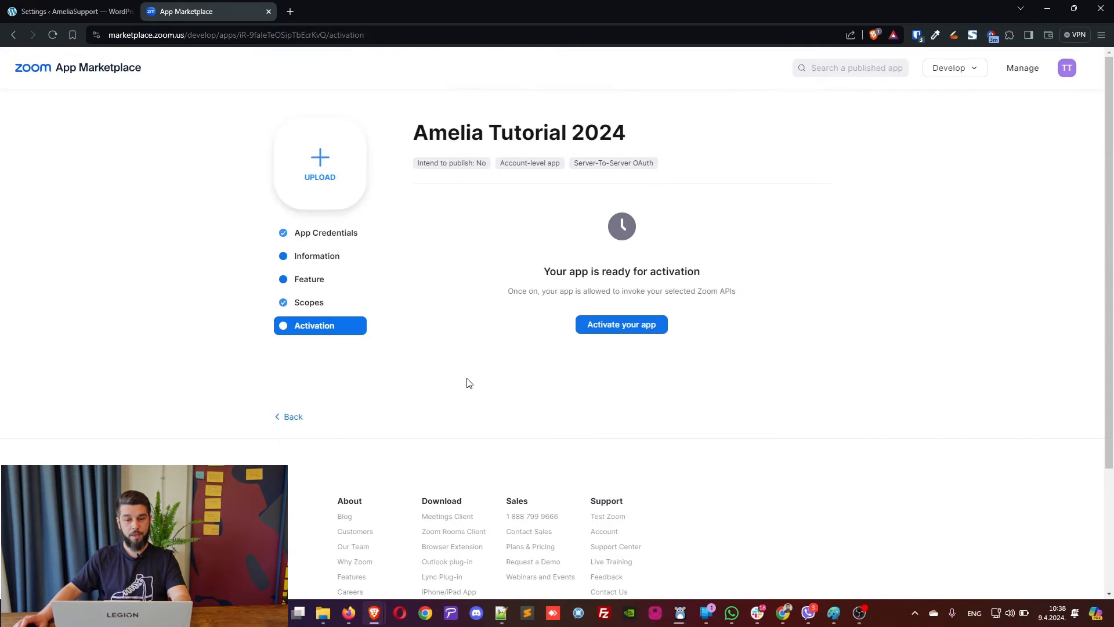
Activate the Amelia Tutorial 2024 app on the Zoom account.
left_click(611, 328)
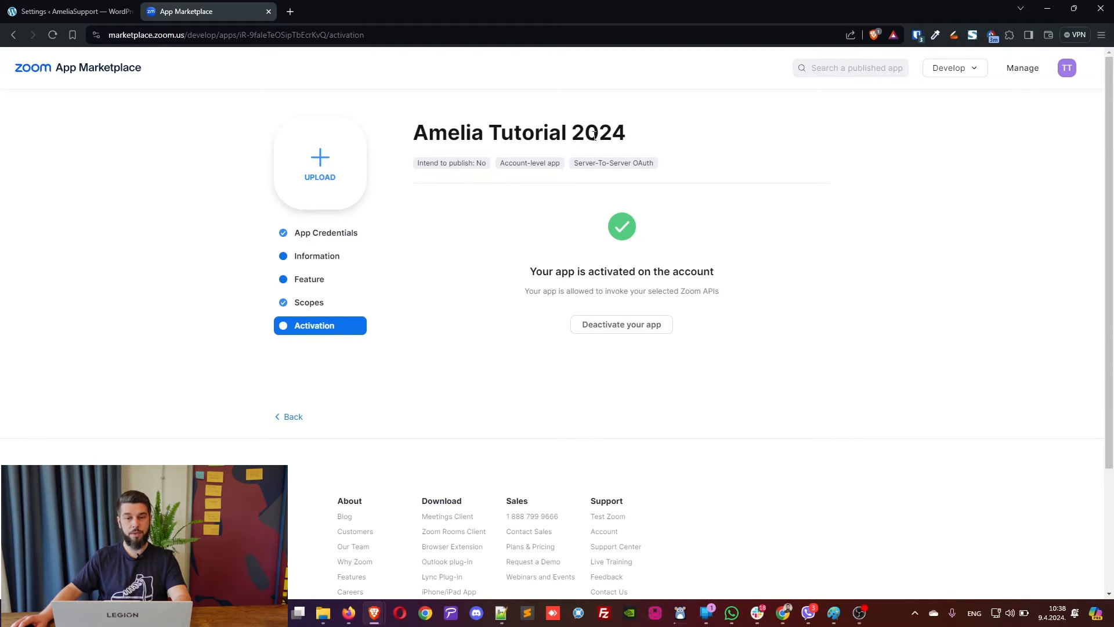
left_click_drag(581, 163, 653, 163)
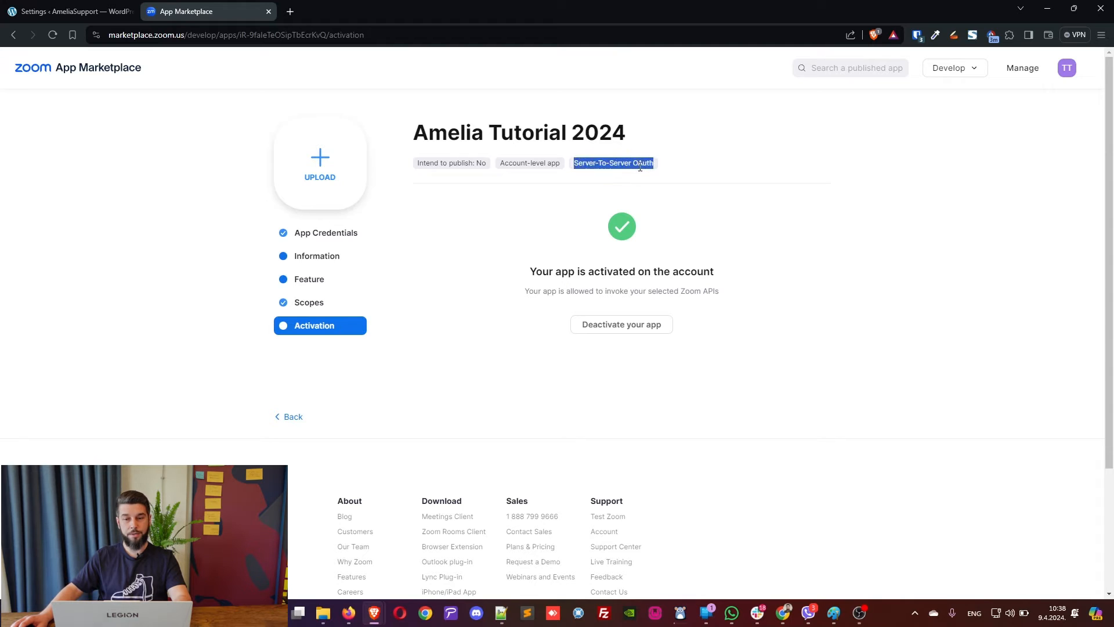
left_click(619, 163)
Check Amelia's Zoom integration shows Server-to-Server OAuth credentials saved, then close it.
left_click(74, 12)
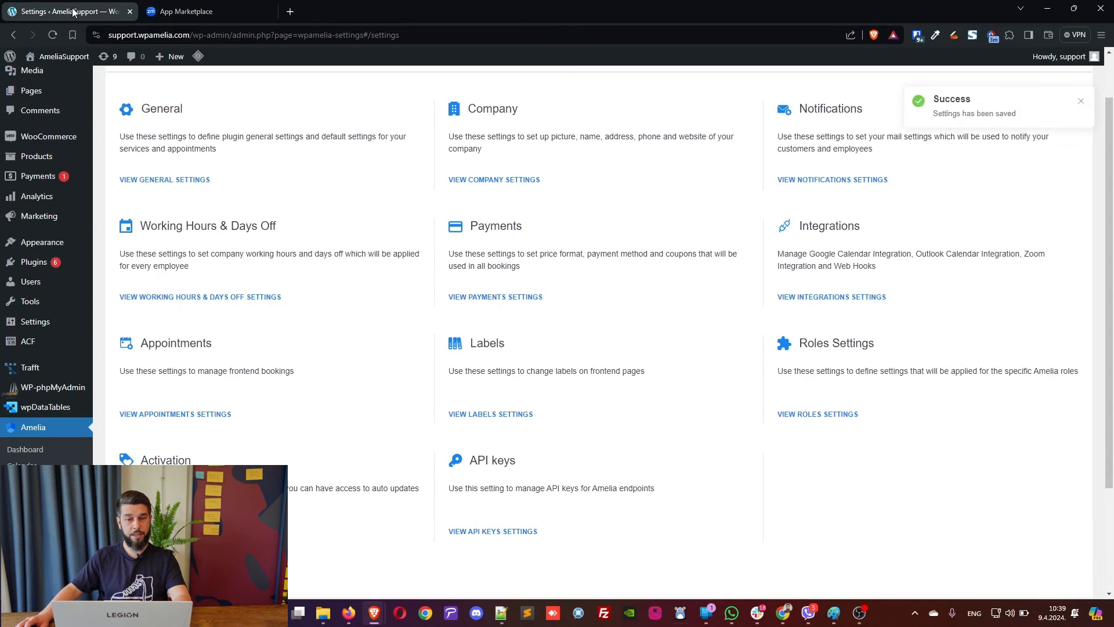
left_click(814, 296)
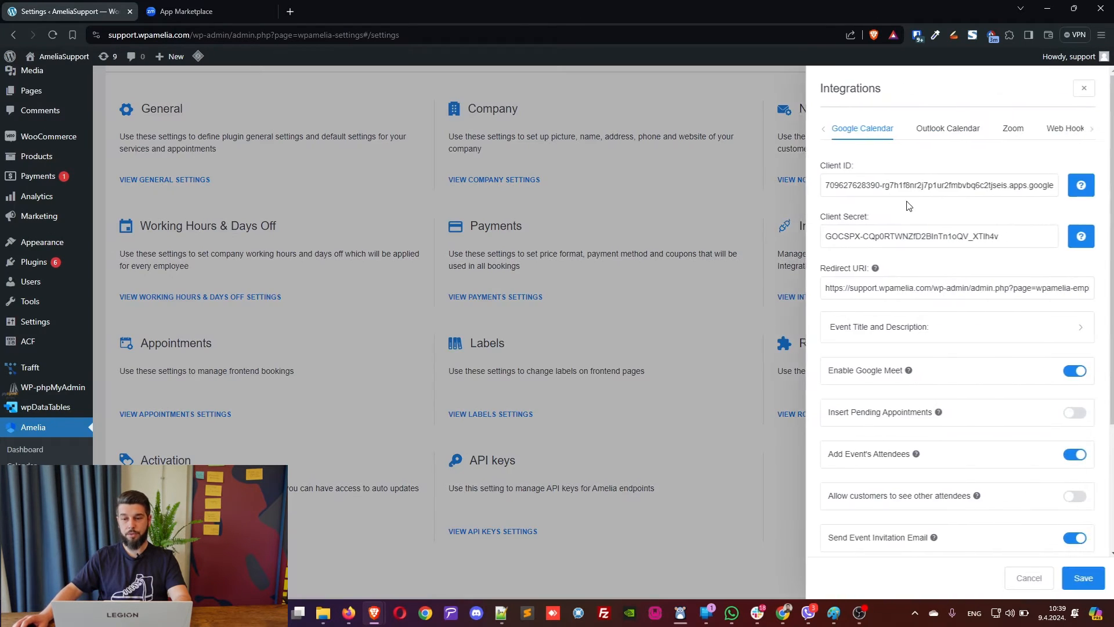
left_click(1008, 129)
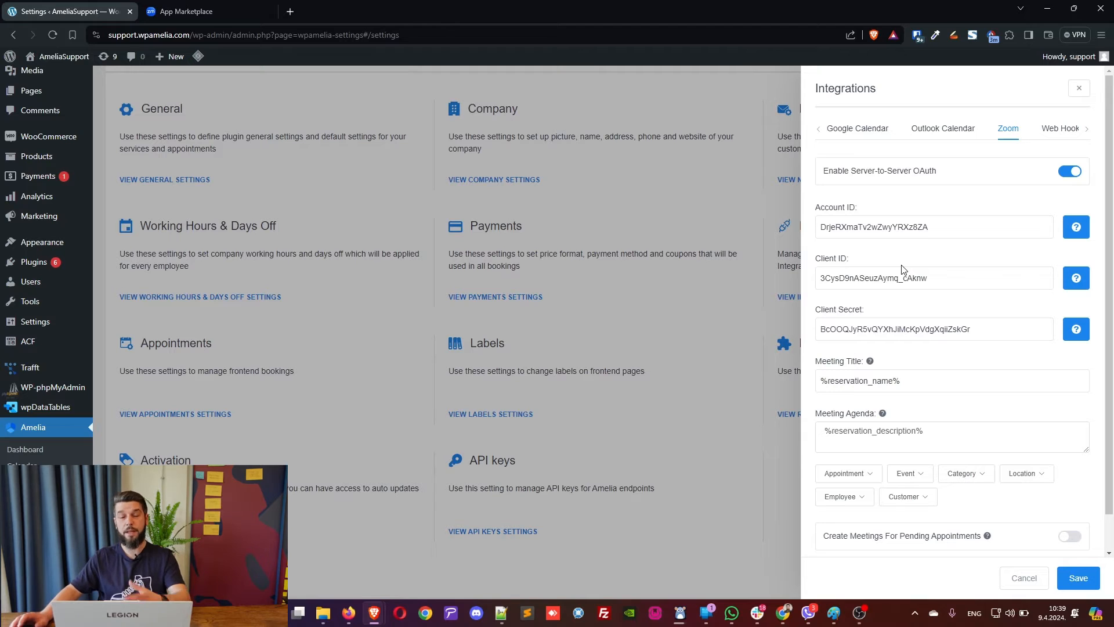
left_click(626, 297)
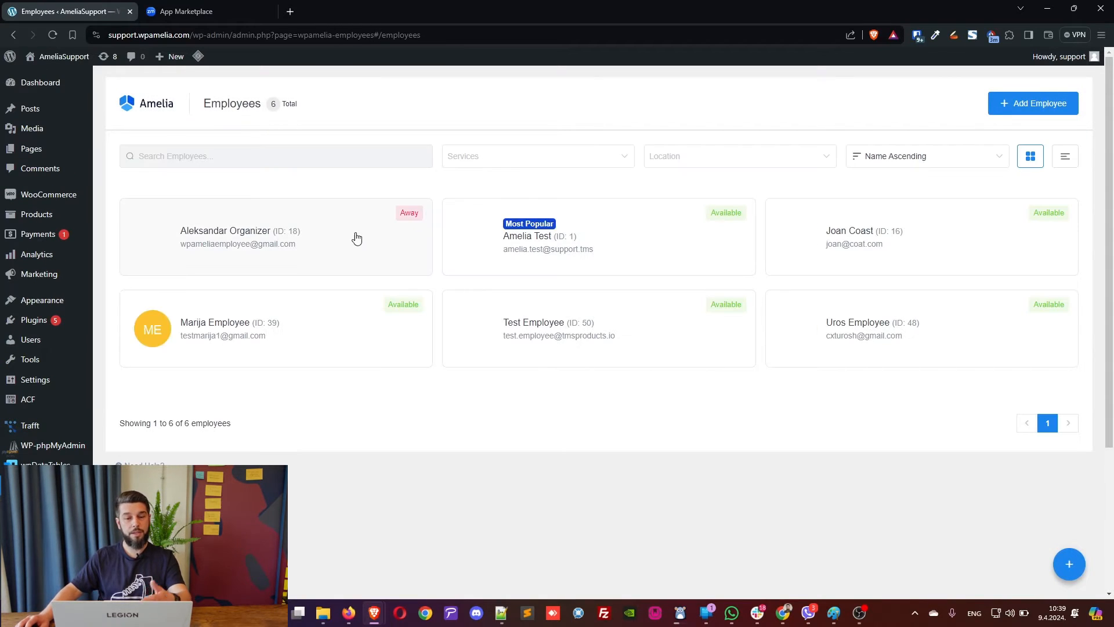
Link the Away employee to the connected Zoom user and save the employee.
left_click(283, 235)
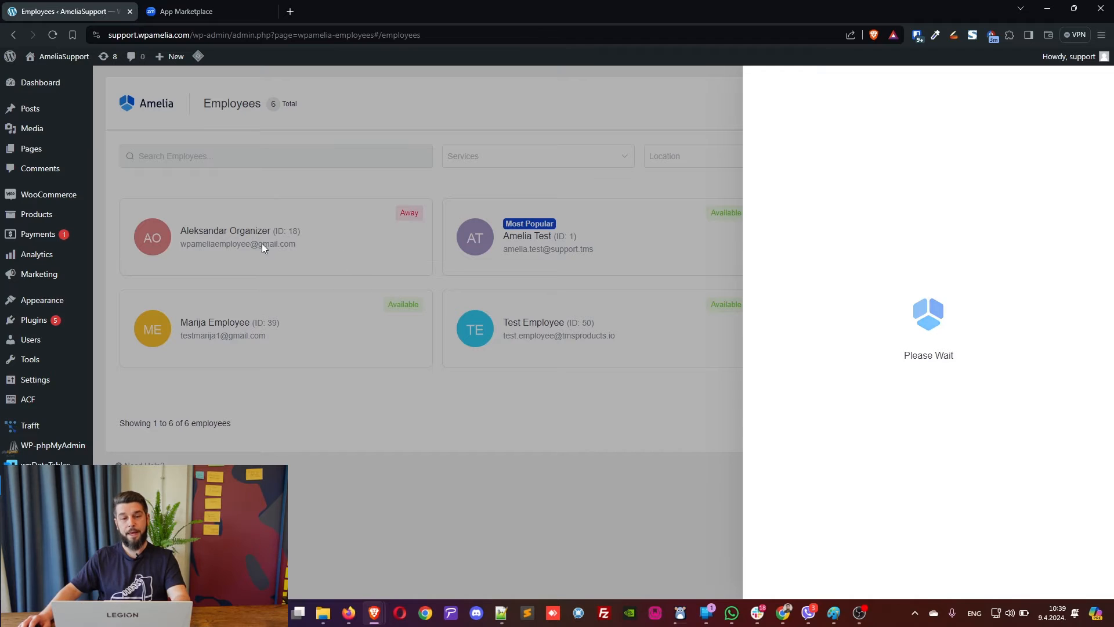
scroll(883, 316, "down", 5)
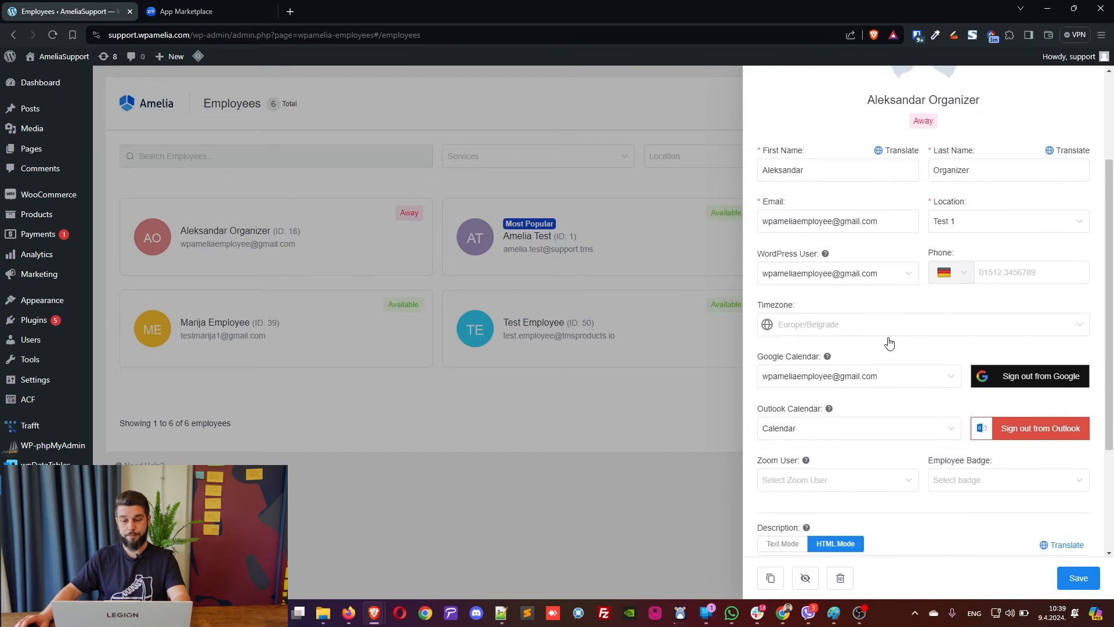
left_click(840, 393)
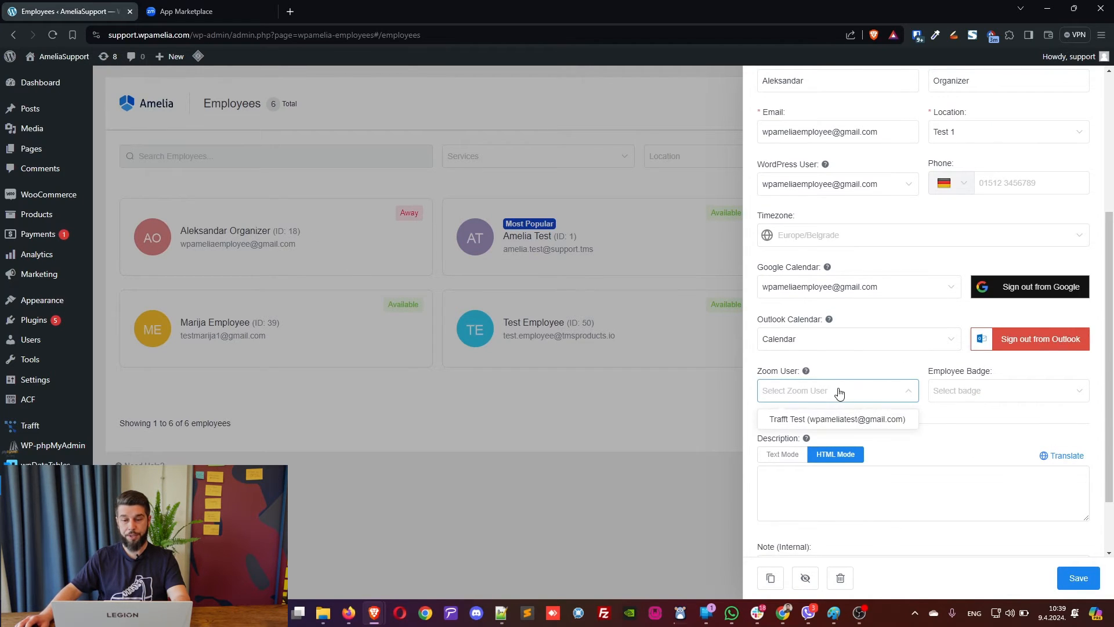
left_click(824, 420)
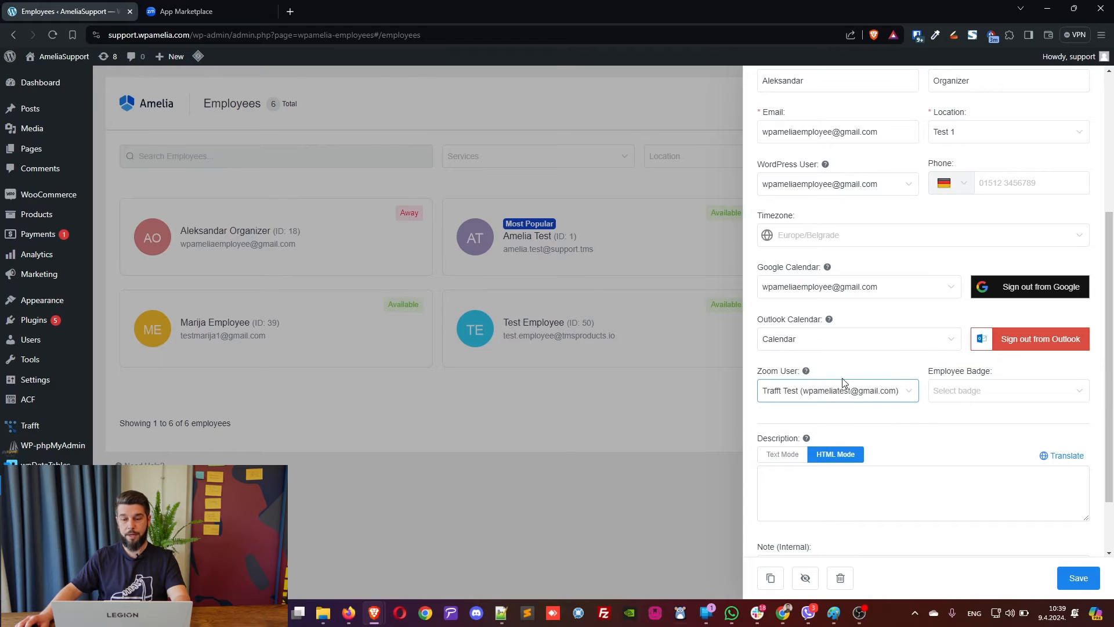
scroll(935, 412, "up", 5)
scroll(936, 412, "down", 5)
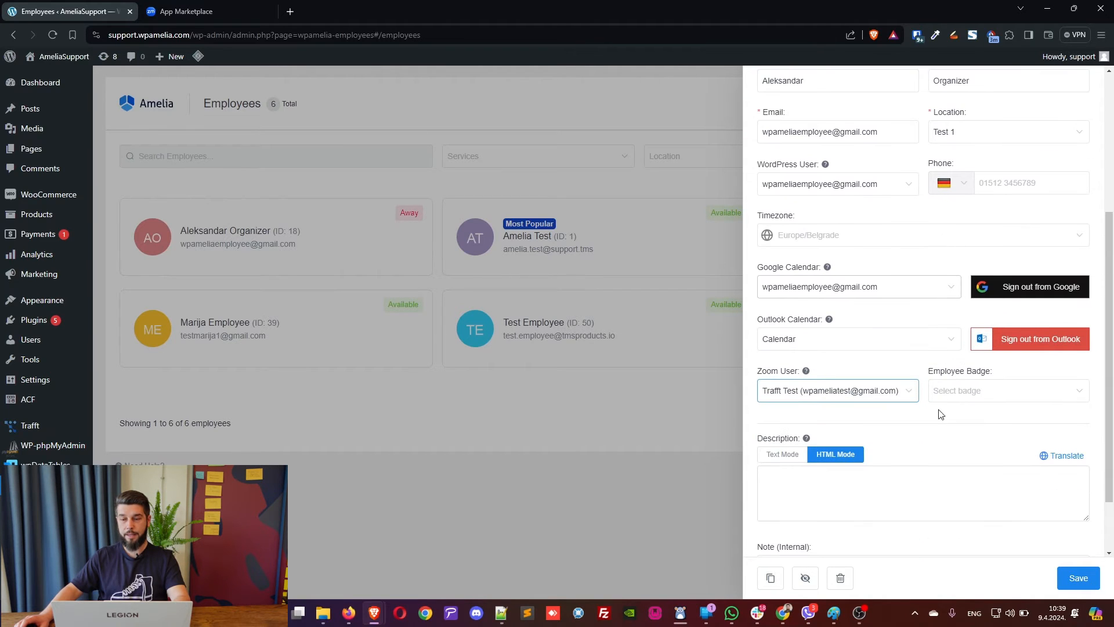
left_click(1074, 580)
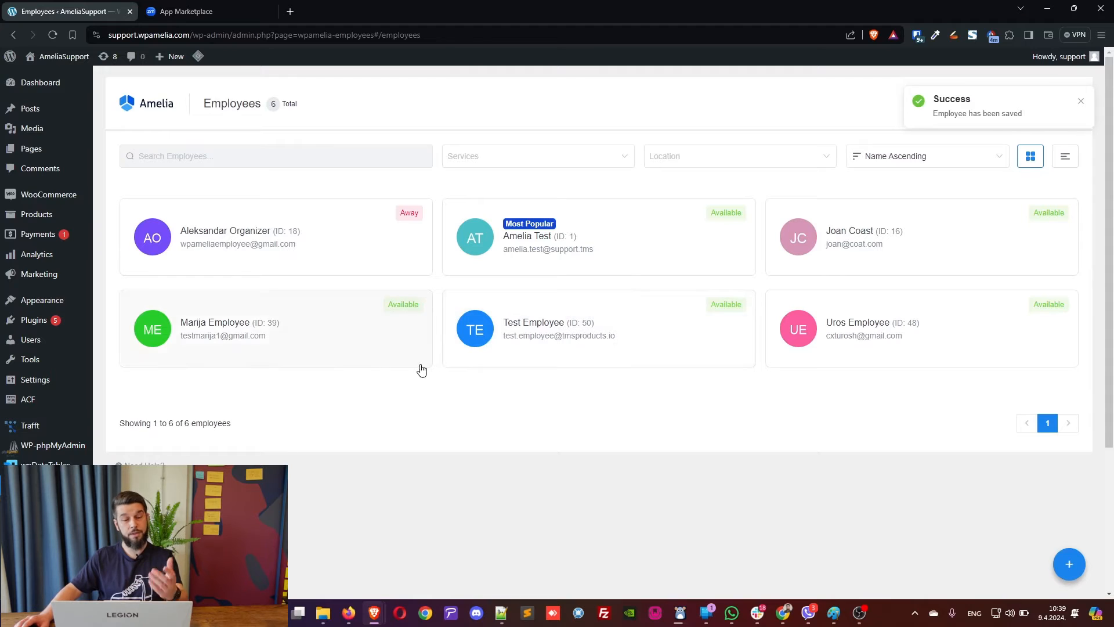
scroll(421, 369, "down", 3)
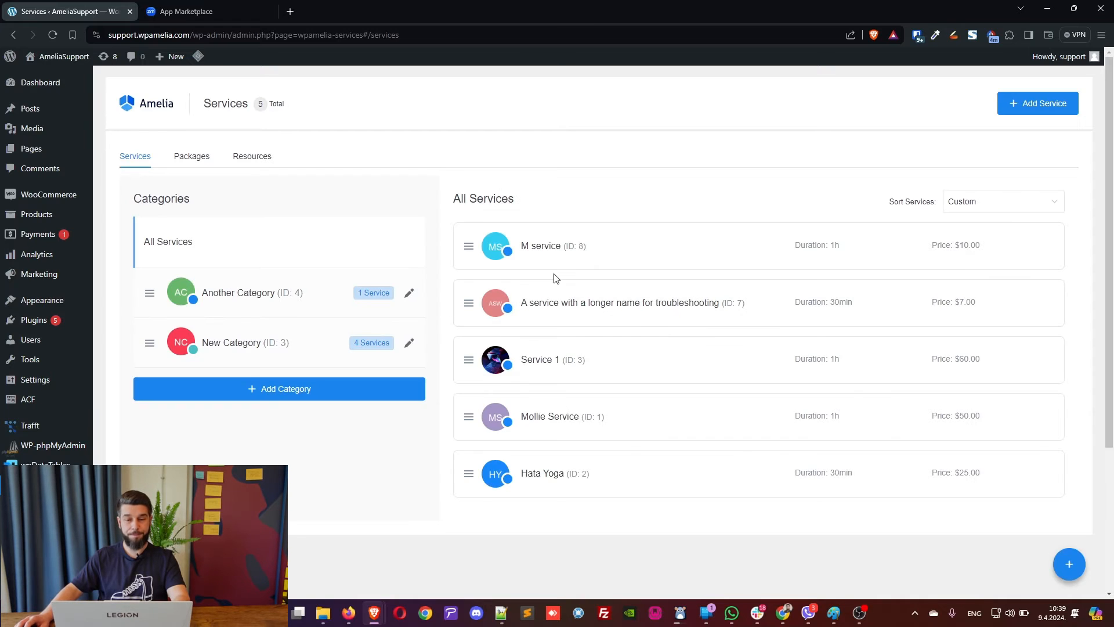
Switch on Zoom under Service 1's Integrations settings and save the service.
left_click(567, 359)
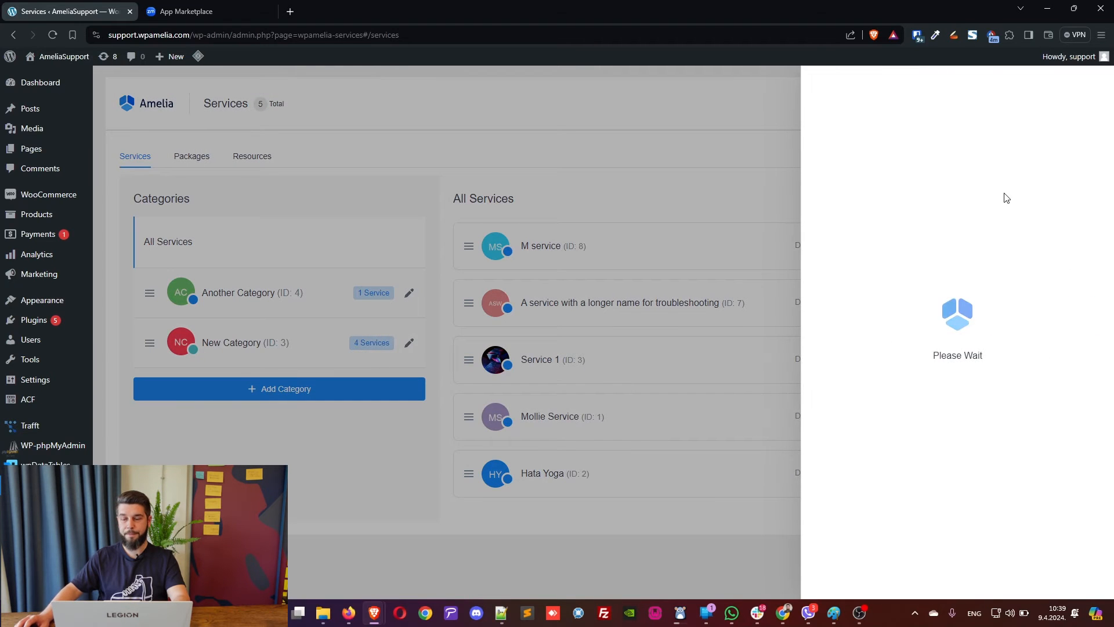
left_click(1061, 129)
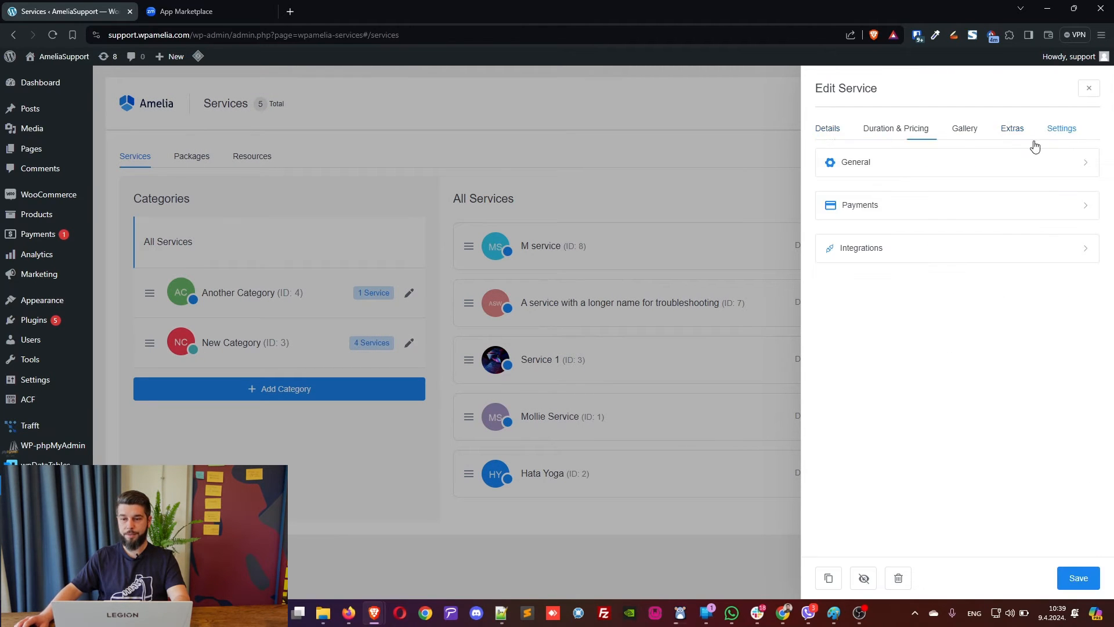
left_click(990, 251)
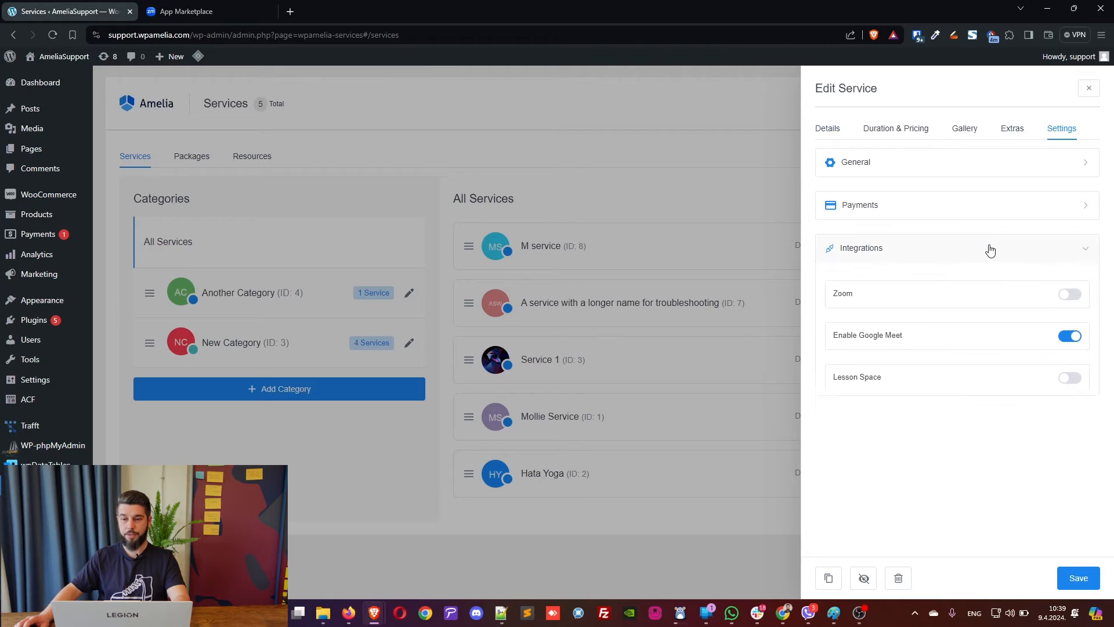
left_click(1070, 296)
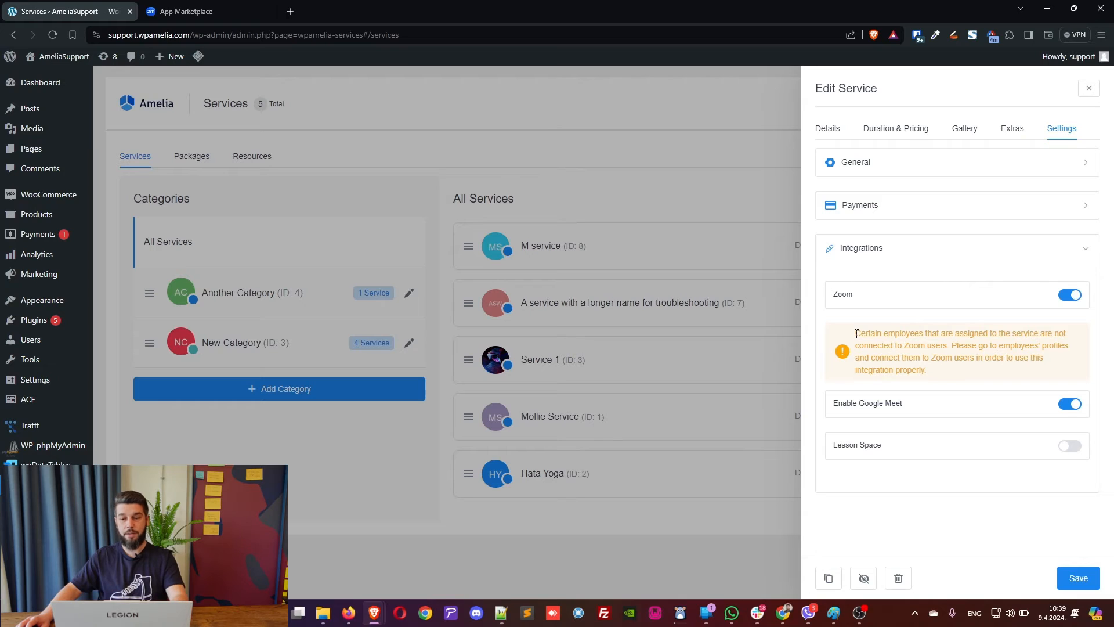
left_click_drag(870, 331, 946, 344)
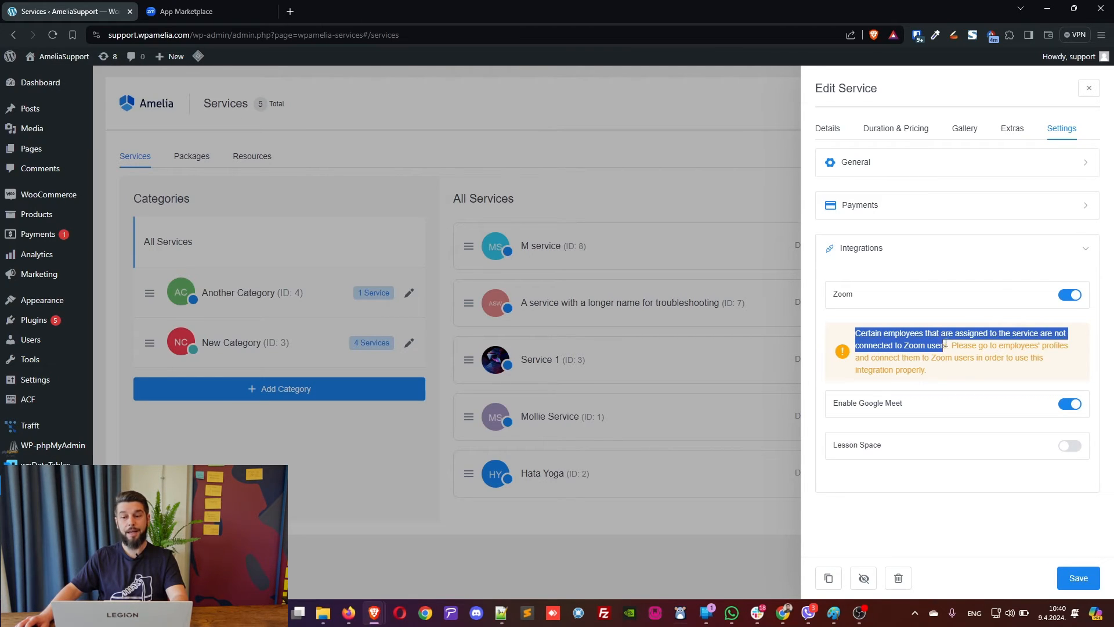
left_click(950, 346)
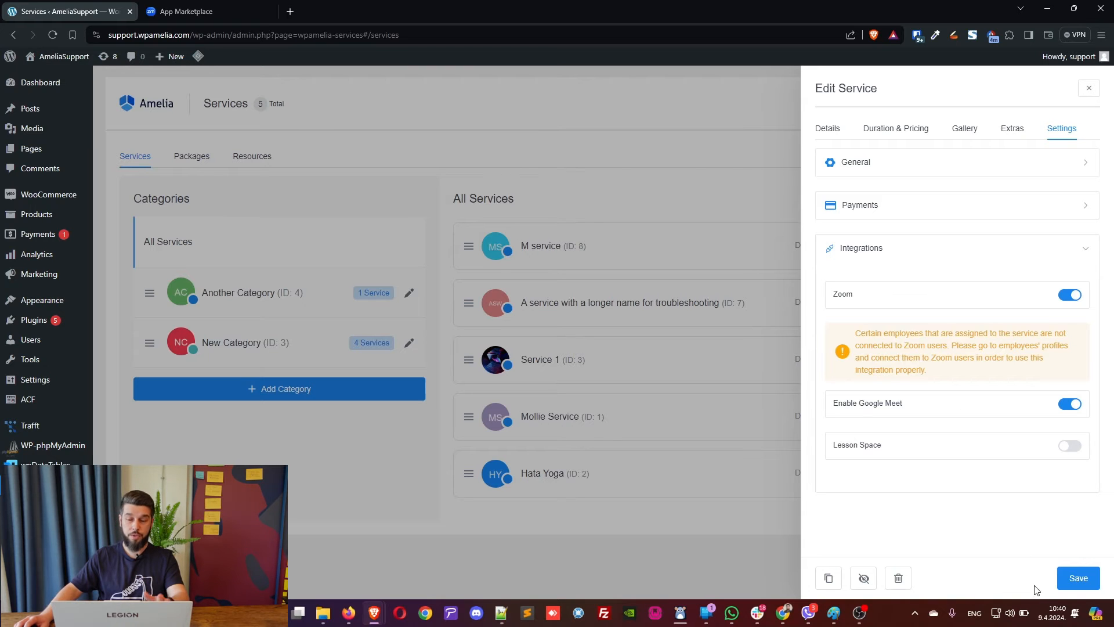
left_click(1078, 578)
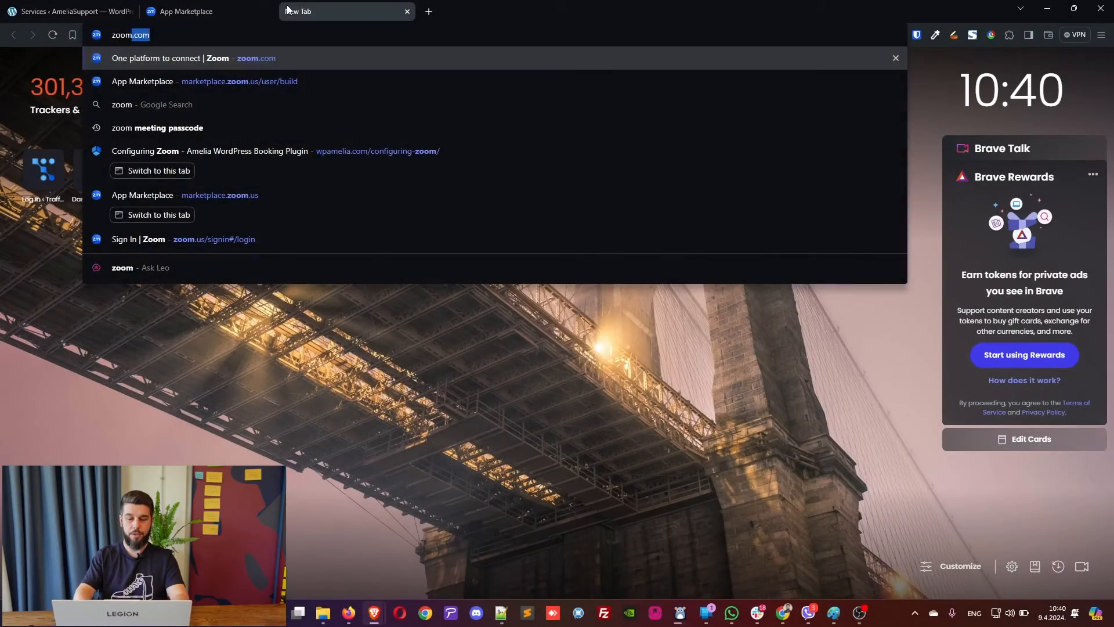
Load zoom.com in the new browser tab.
key("Return")
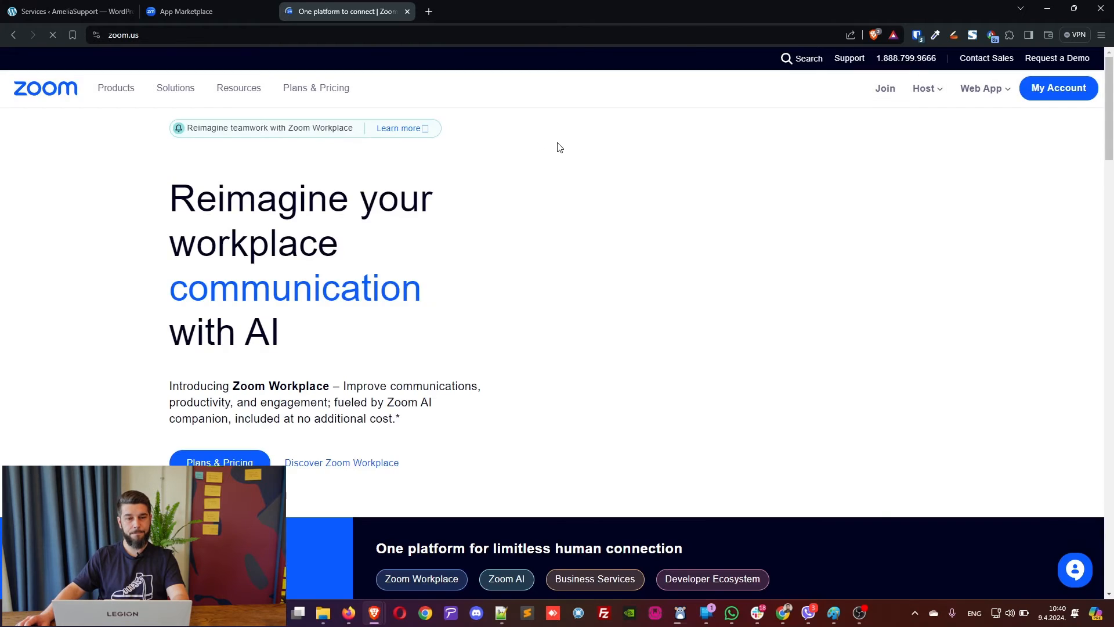
View the Zoom portal's Admin > User Management > Users page, then return to Amelia's Services tab.
left_click(1016, 93)
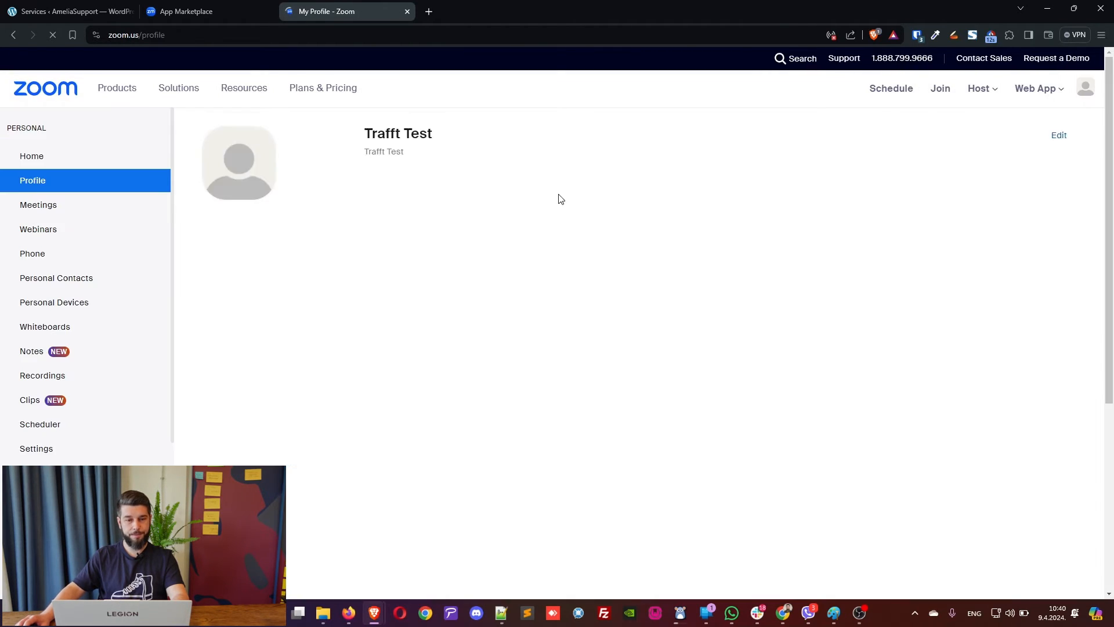
scroll(103, 296, "down", 3)
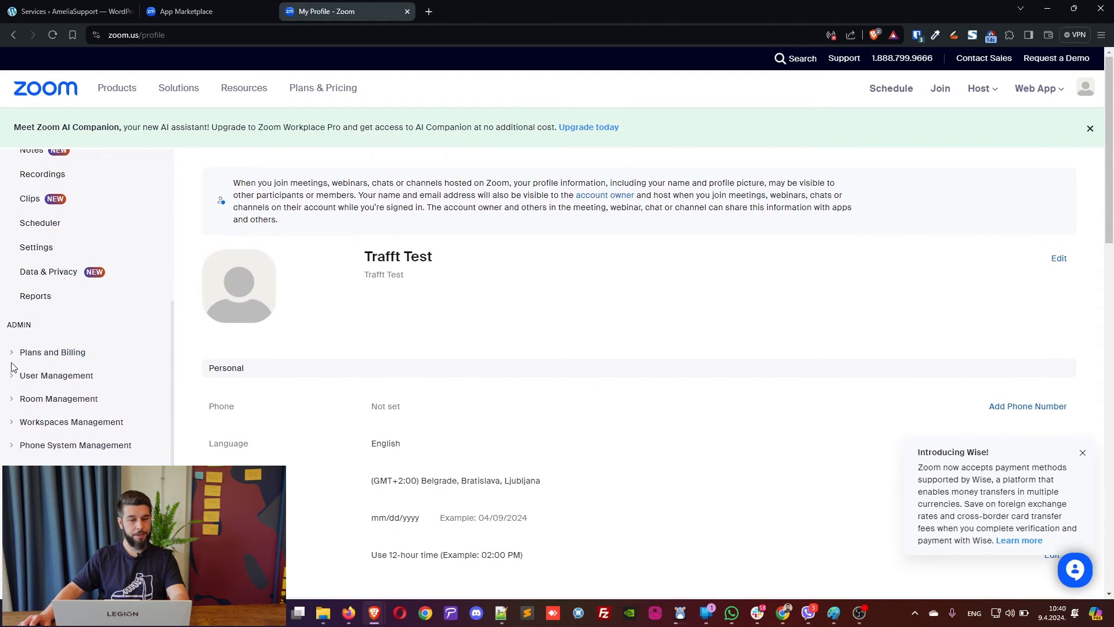
left_click(13, 376)
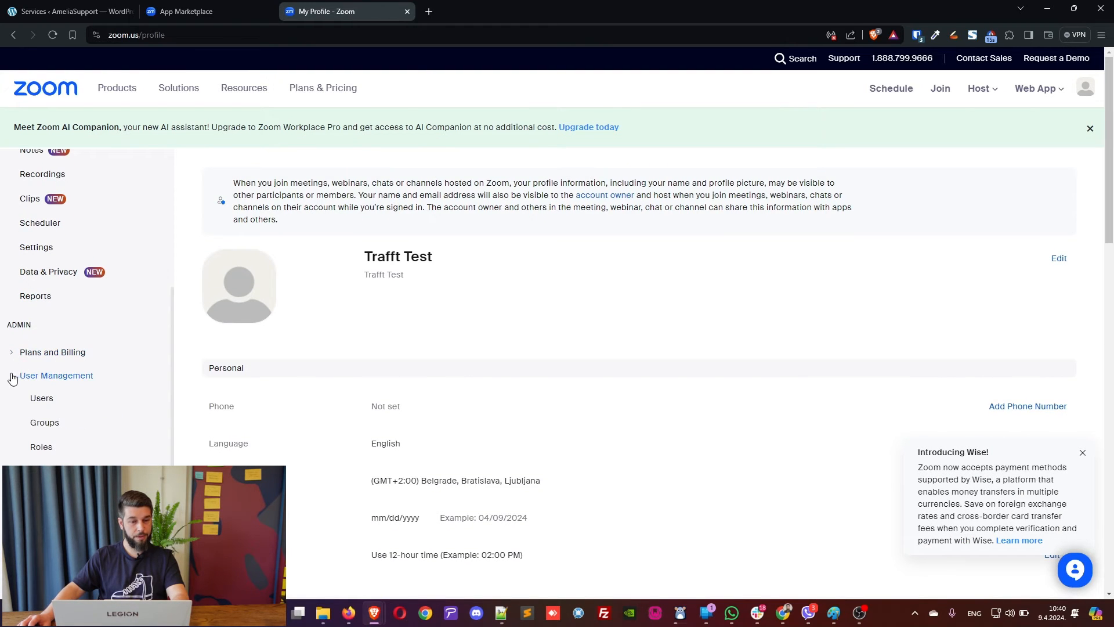
left_click(56, 408)
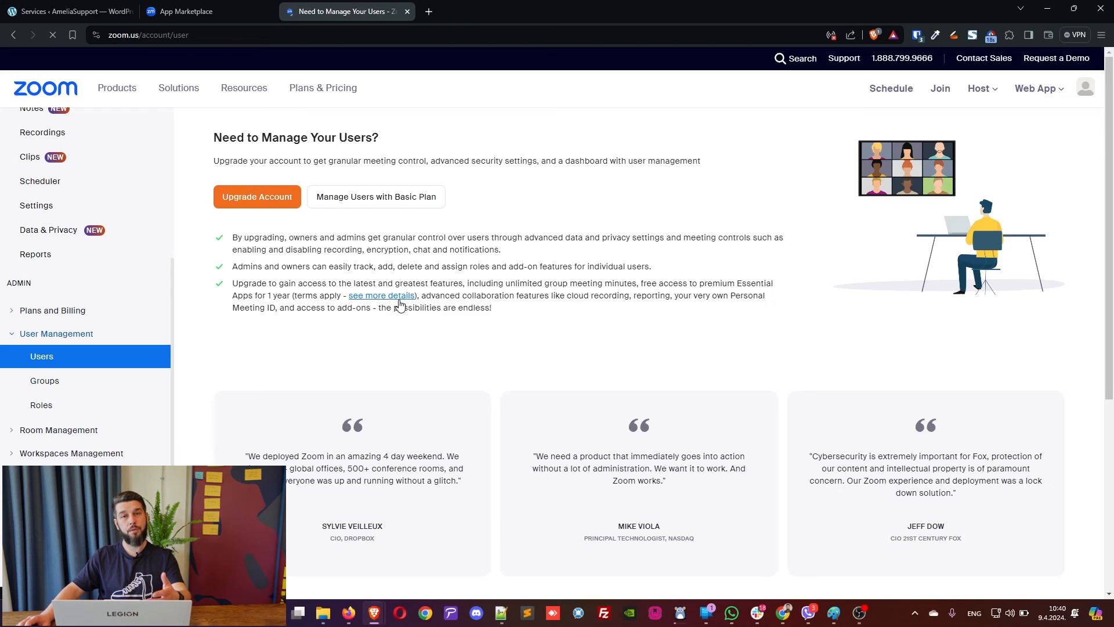
scroll(463, 313, "down", 4)
scroll(461, 312, "up", 4)
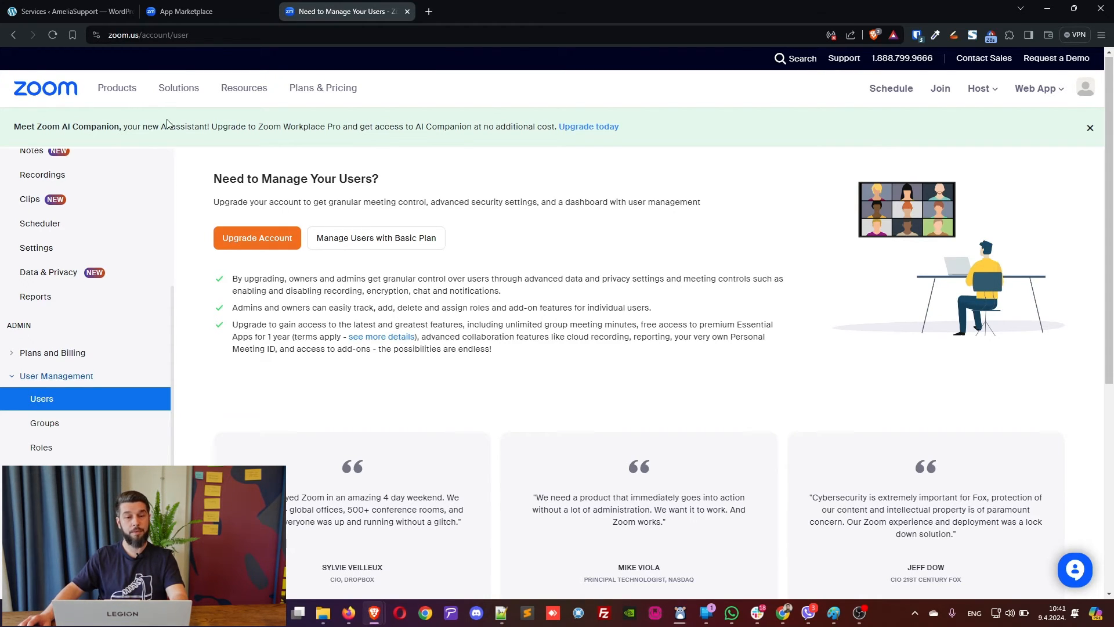
left_click(98, 15)
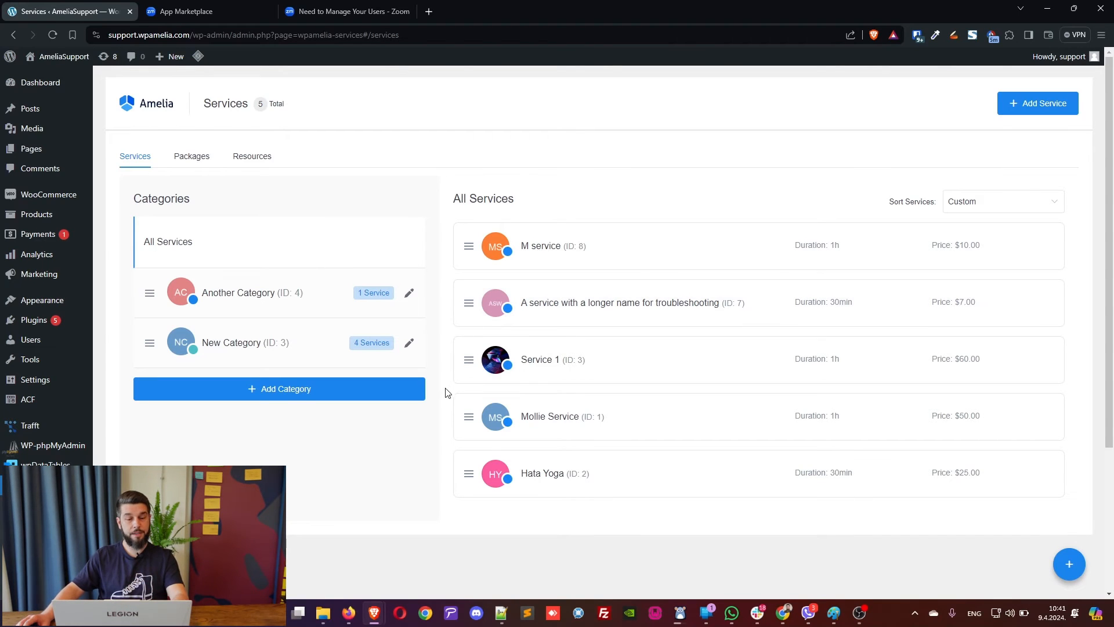
Start a new Amelia appointment and choose Test Customer as its customer.
scroll(502, 294, "down", 1)
scroll(250, 400, "down", 1)
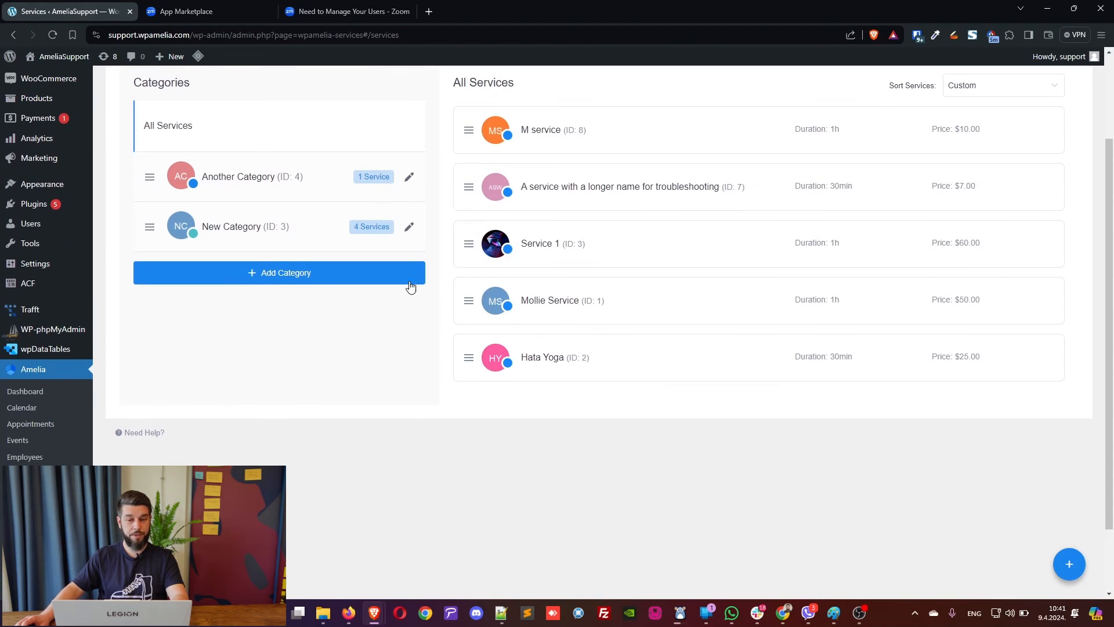
left_click(38, 425)
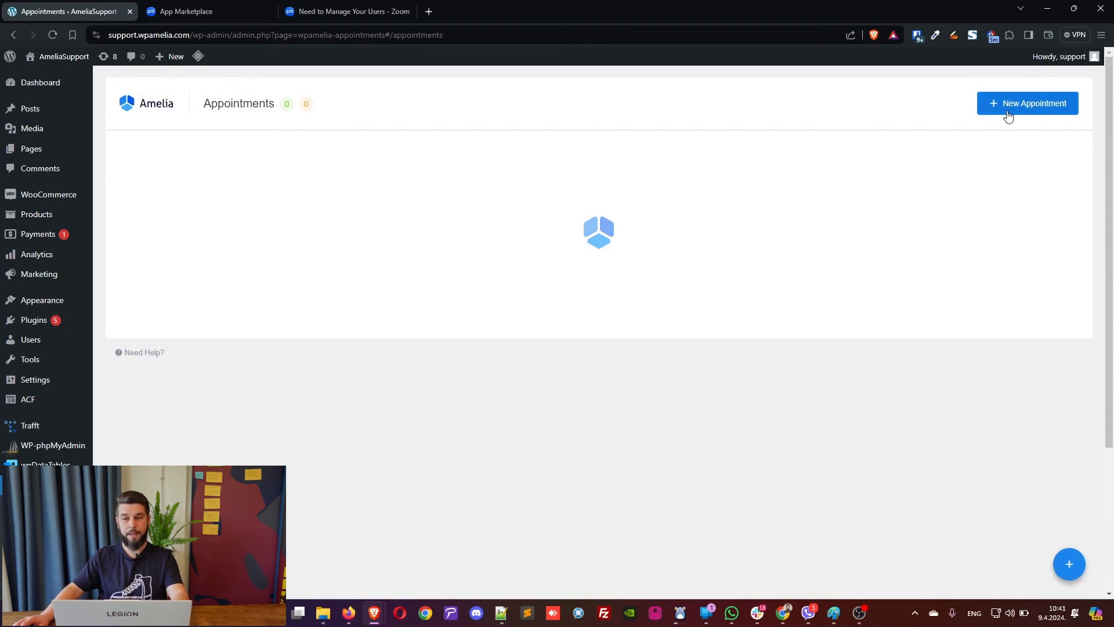
left_click(1008, 114)
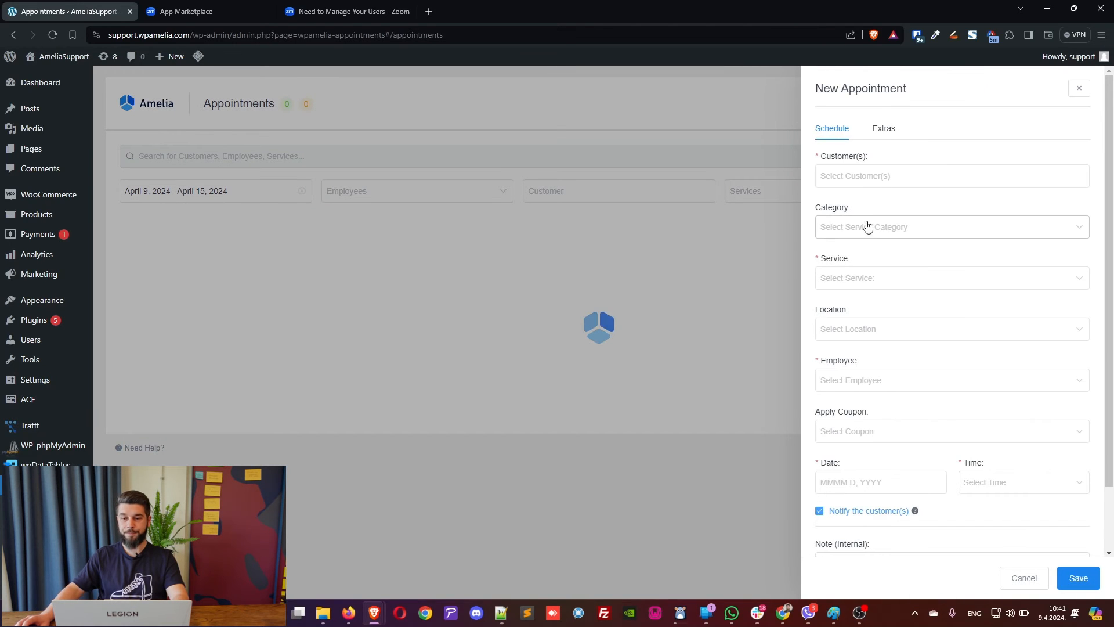
left_click(850, 178)
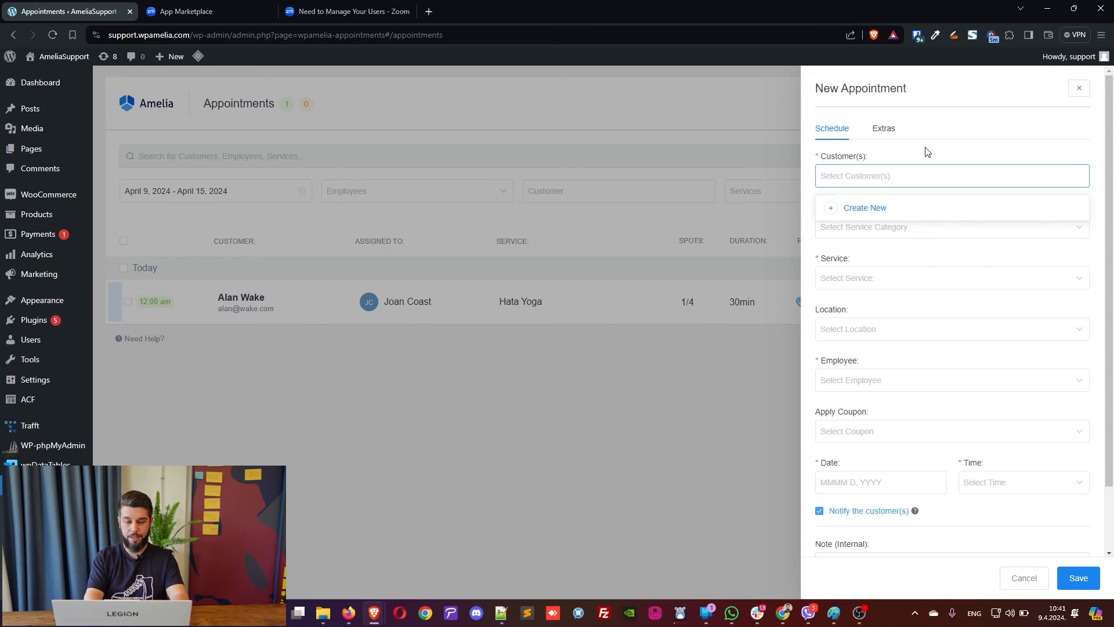
type("wpameli")
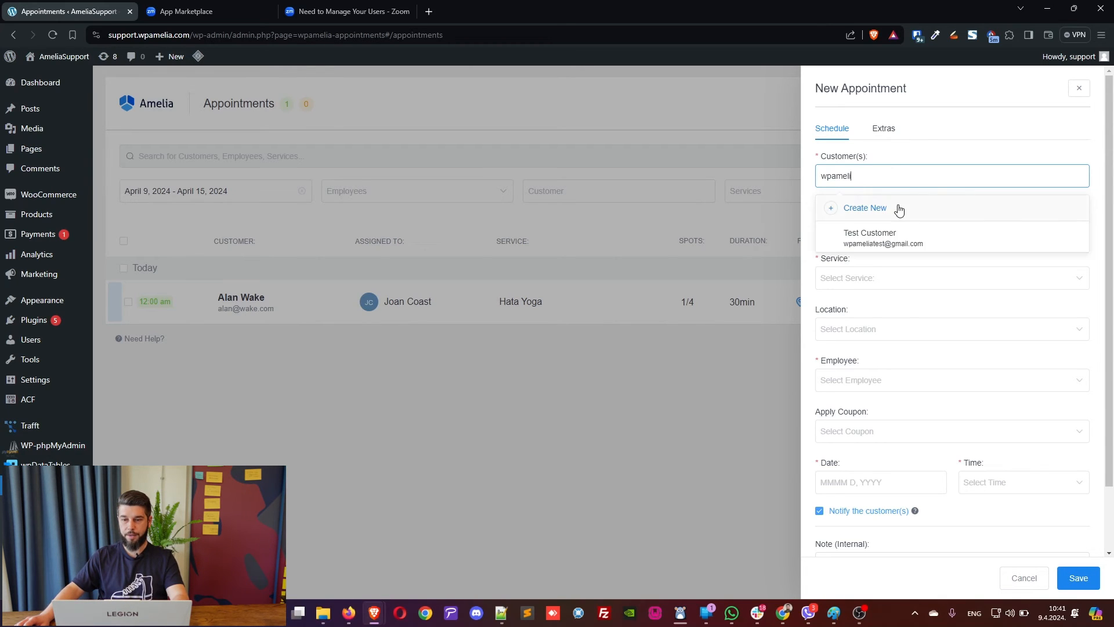
left_click(897, 234)
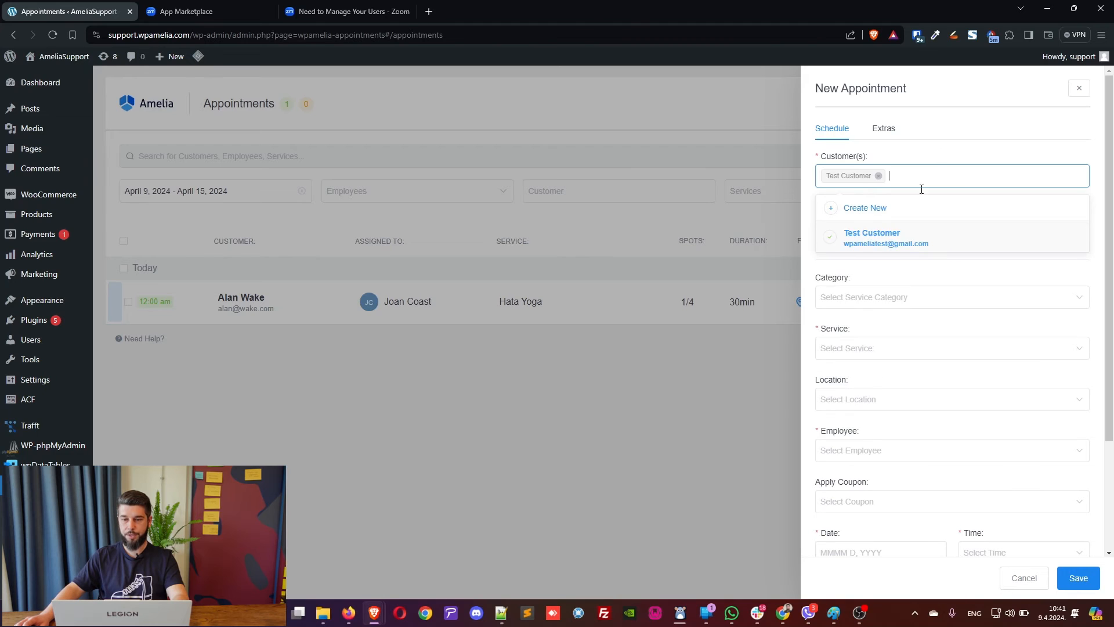
left_click(980, 156)
Pick Service 1 and assign the organizer employee to the appointment.
left_click(873, 351)
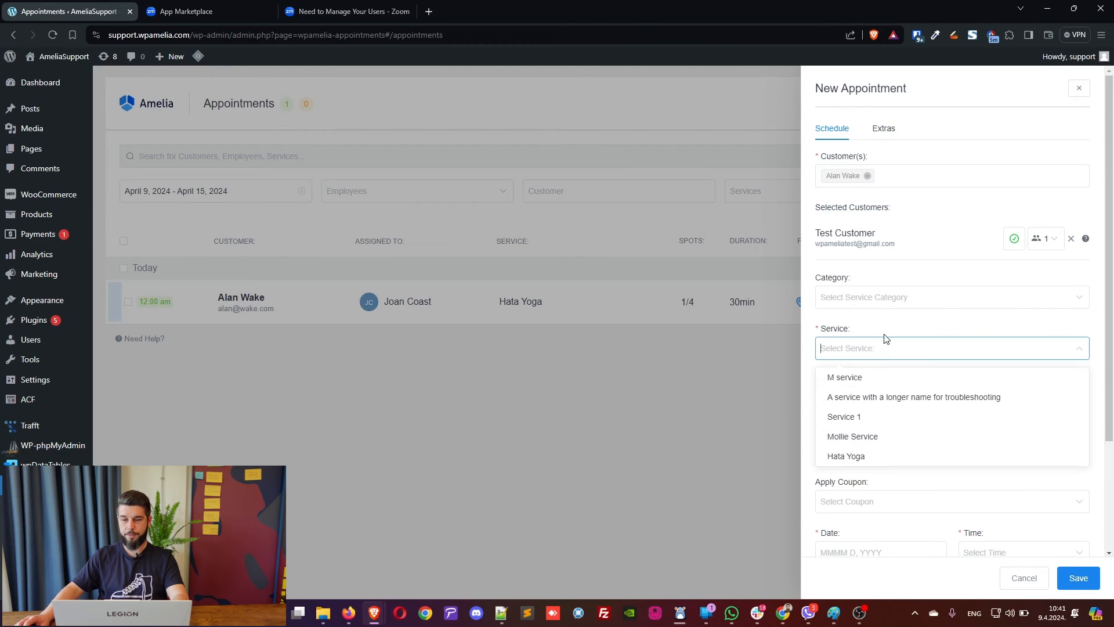
left_click(866, 416)
scroll(901, 371, "down", 3)
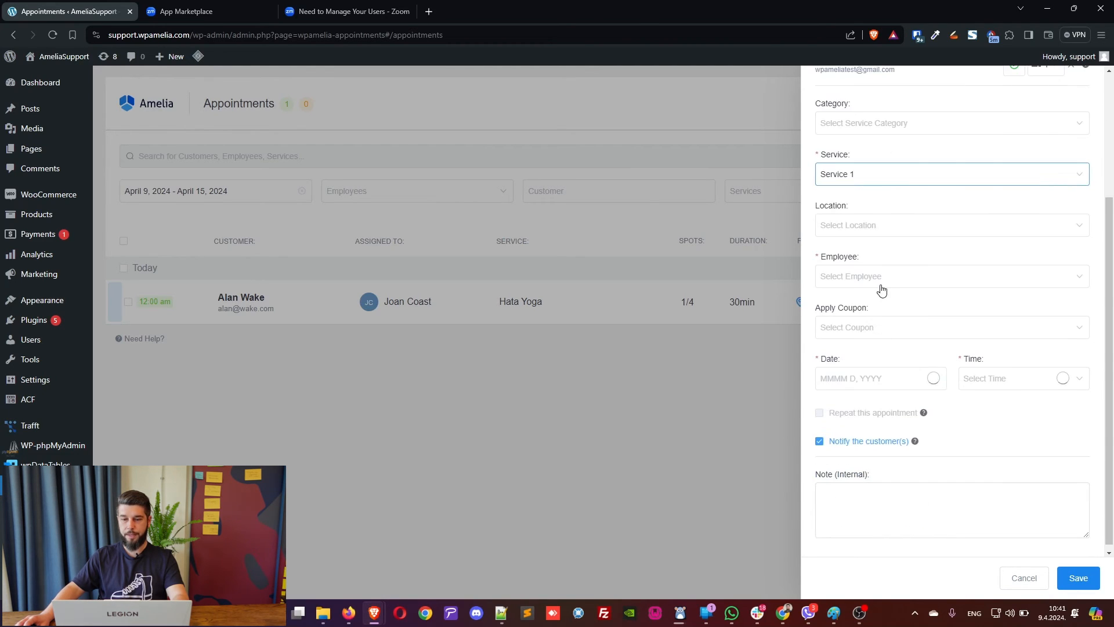
left_click(876, 285)
left_click(862, 306)
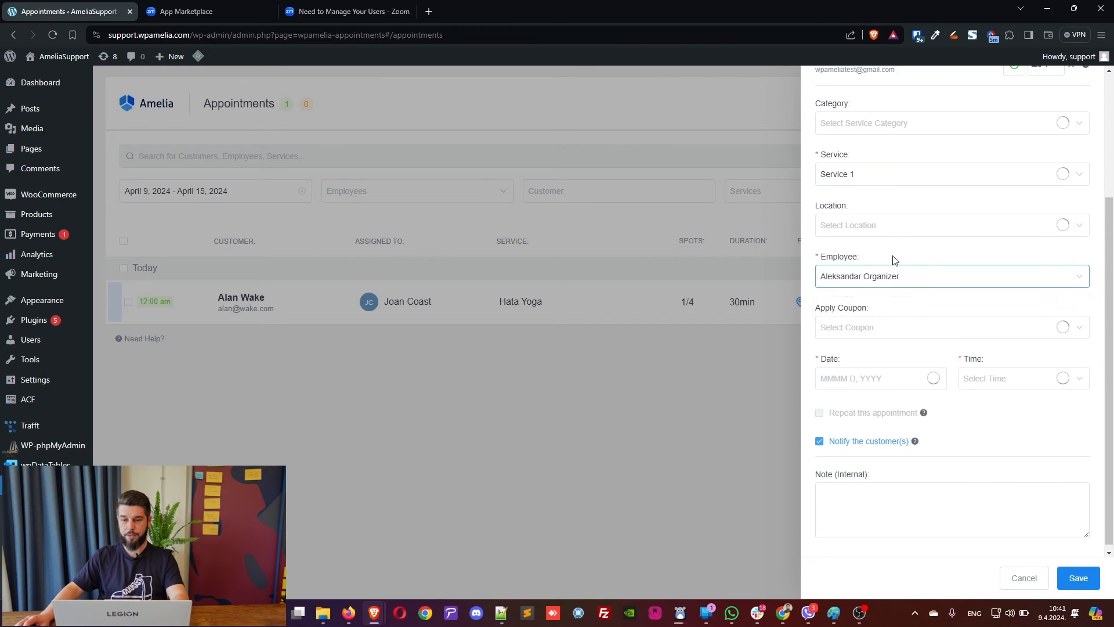
Schedule it for April 20, 2024 at 9:00 am, turn off customer notification, and save.
left_click(883, 371)
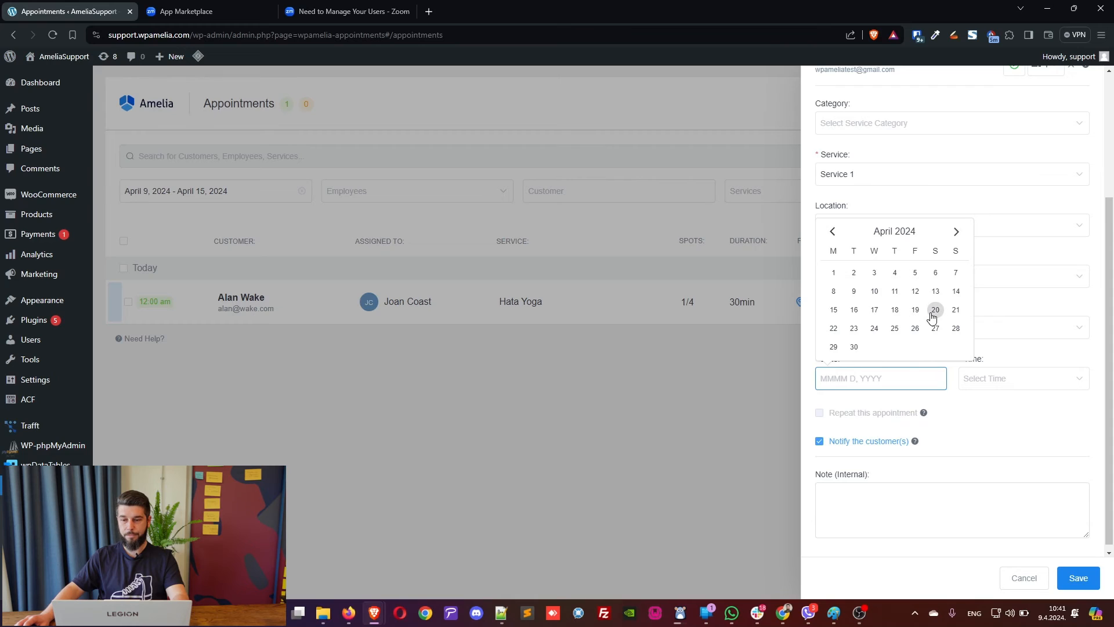
left_click(934, 309)
left_click(1009, 379)
scroll(1011, 444, "down", 3)
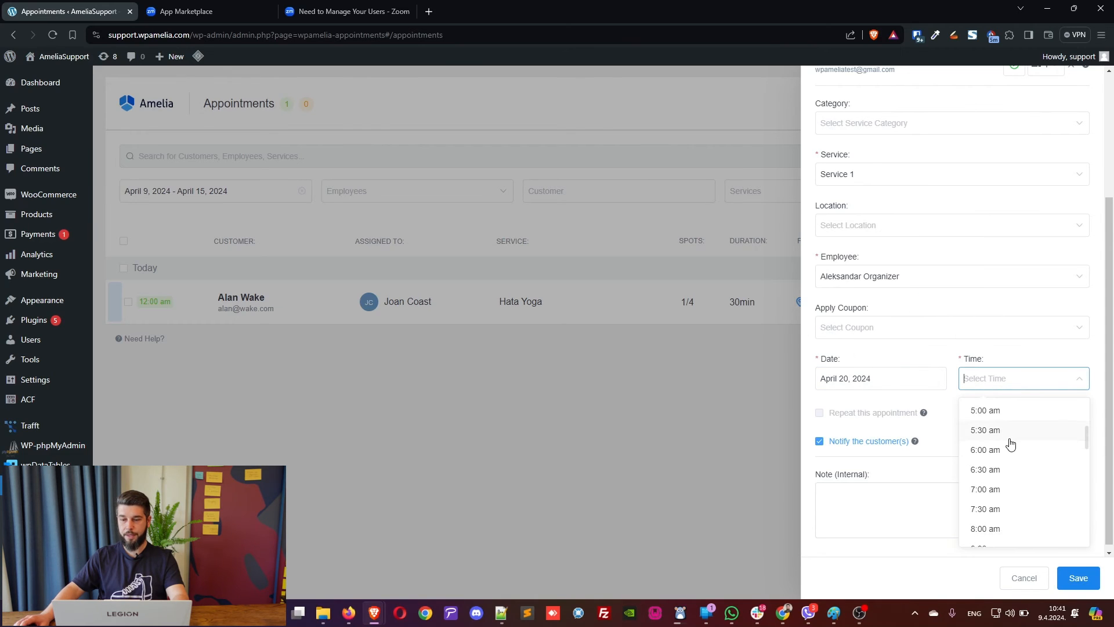
scroll(1010, 443, "down", 3)
left_click(1010, 453)
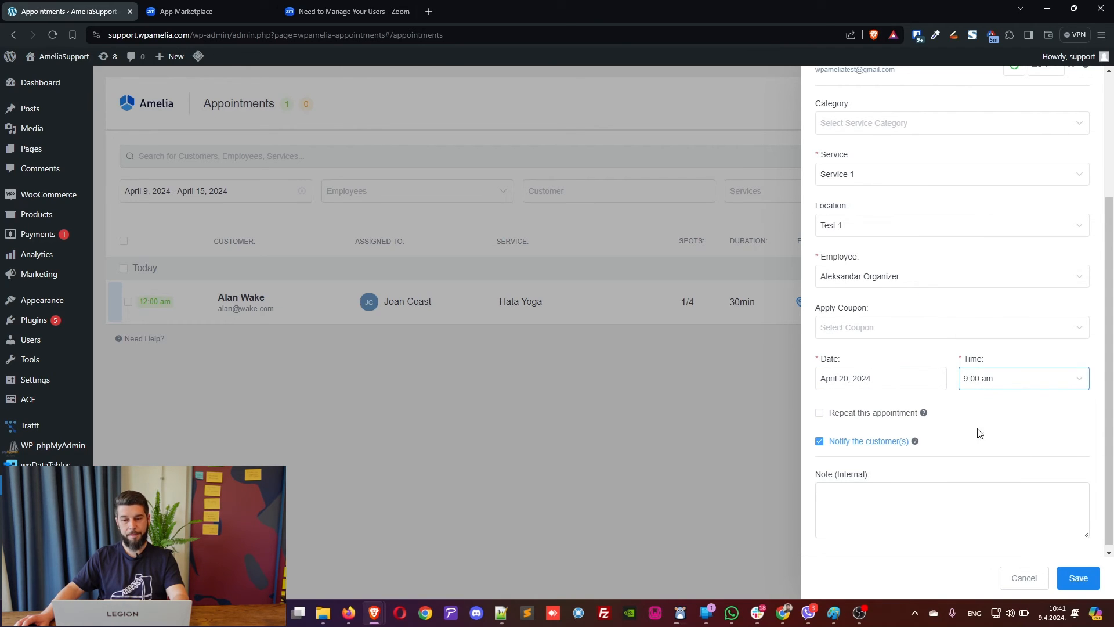
left_click(820, 442)
scroll(960, 415, "up", 3)
scroll(974, 354, "down", 3)
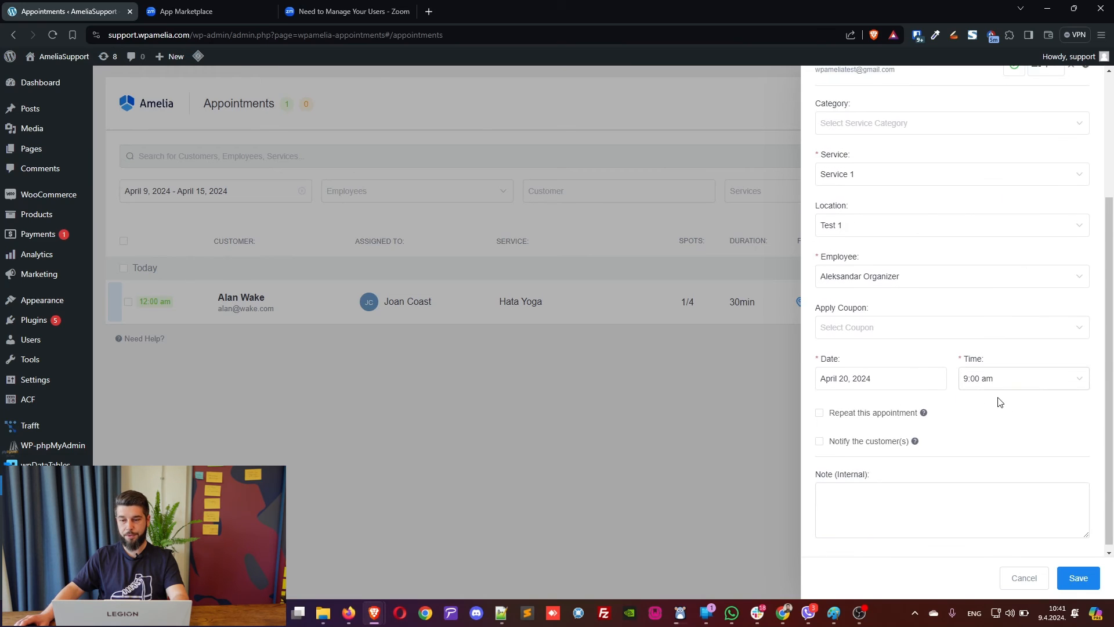
left_click(1073, 579)
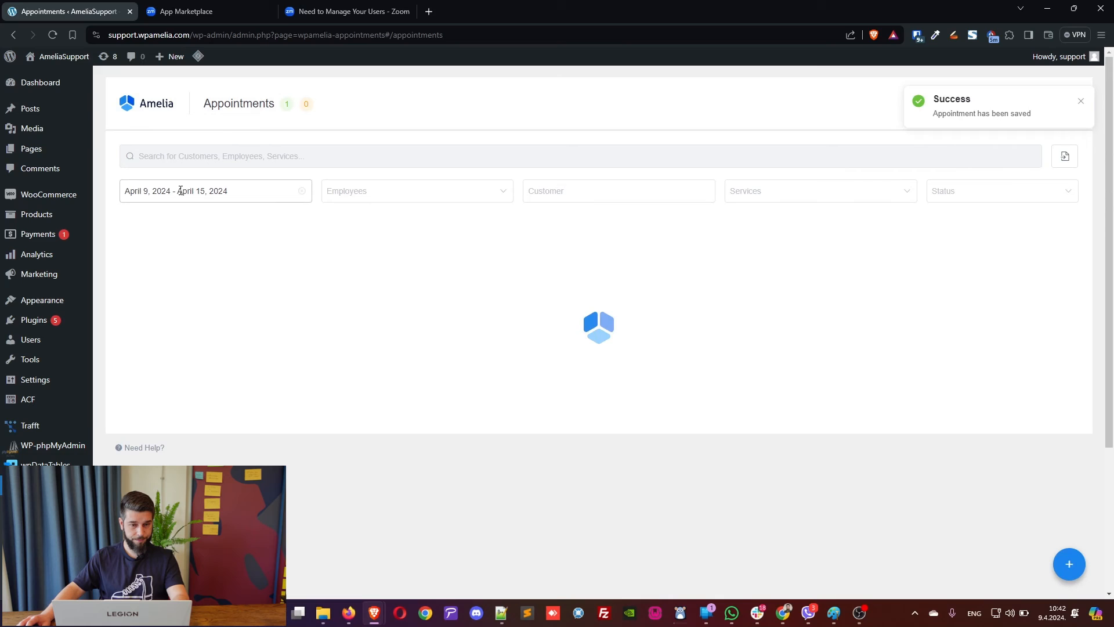
Filter the appointment list to the date range April 20 – April 20, 2024.
left_click(168, 191)
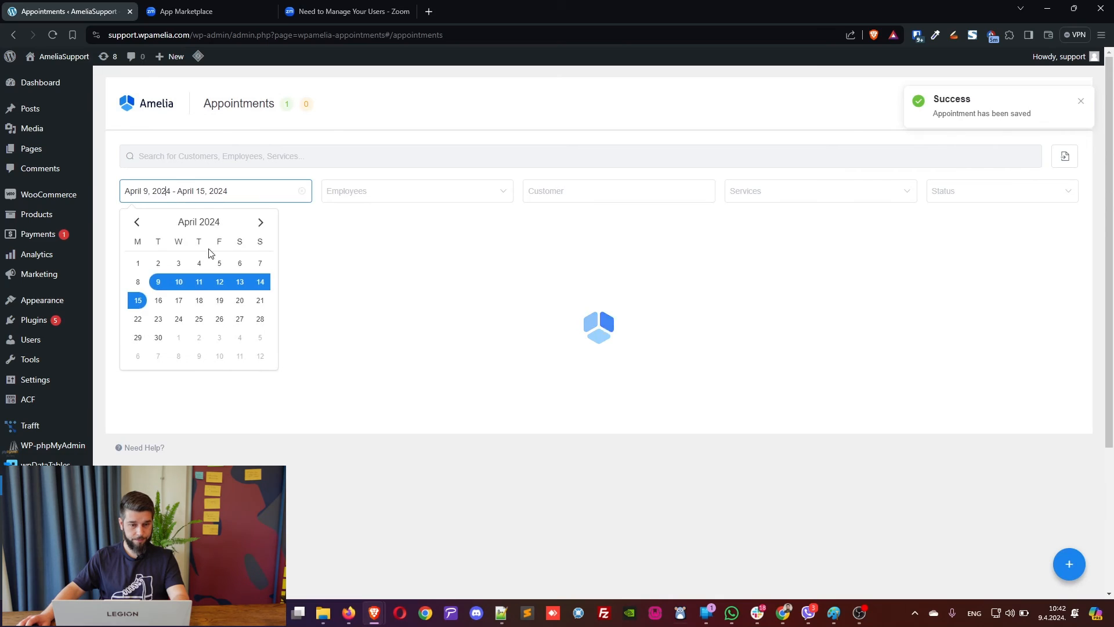
left_click(240, 300)
left_click(240, 300)
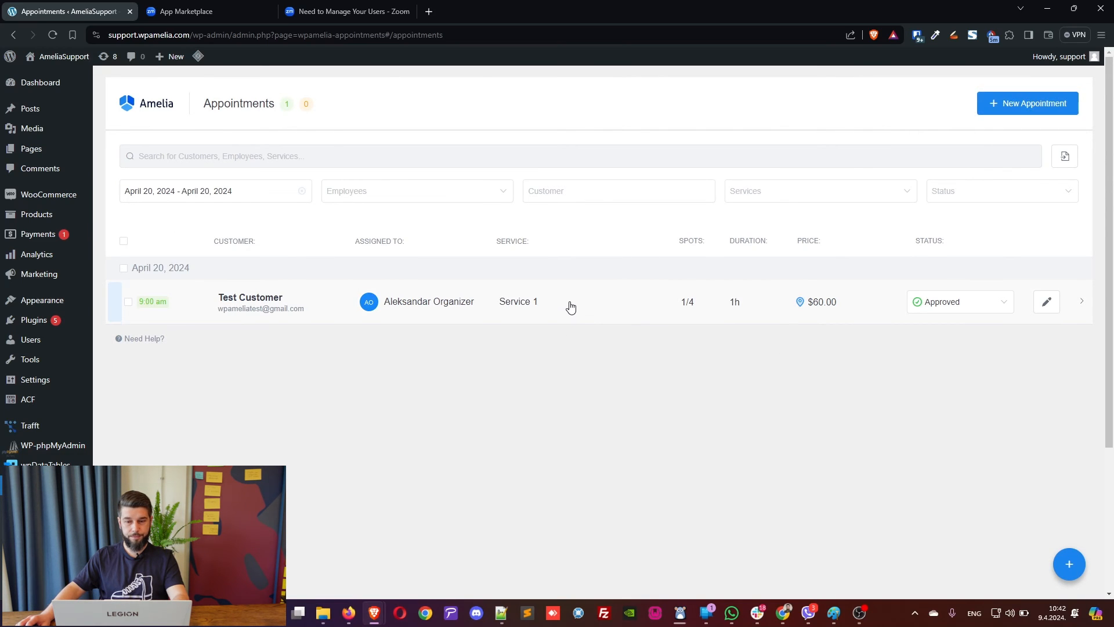
Expand the Service 1 appointment to reveal its Zoom start and join links.
left_click(571, 308)
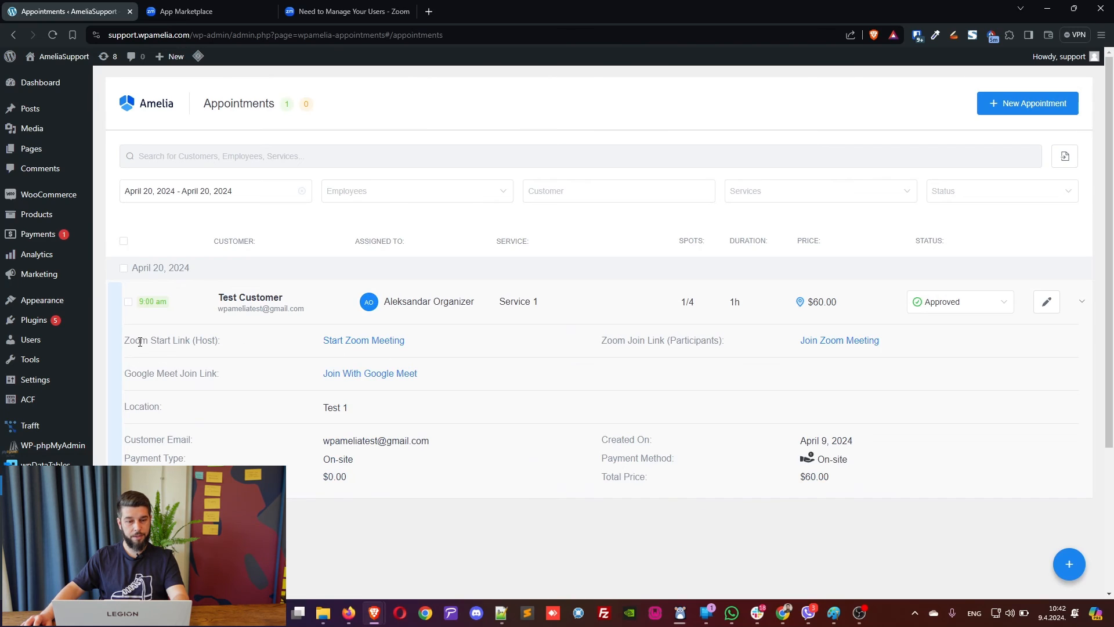
left_click_drag(124, 340, 189, 341)
left_click(209, 343)
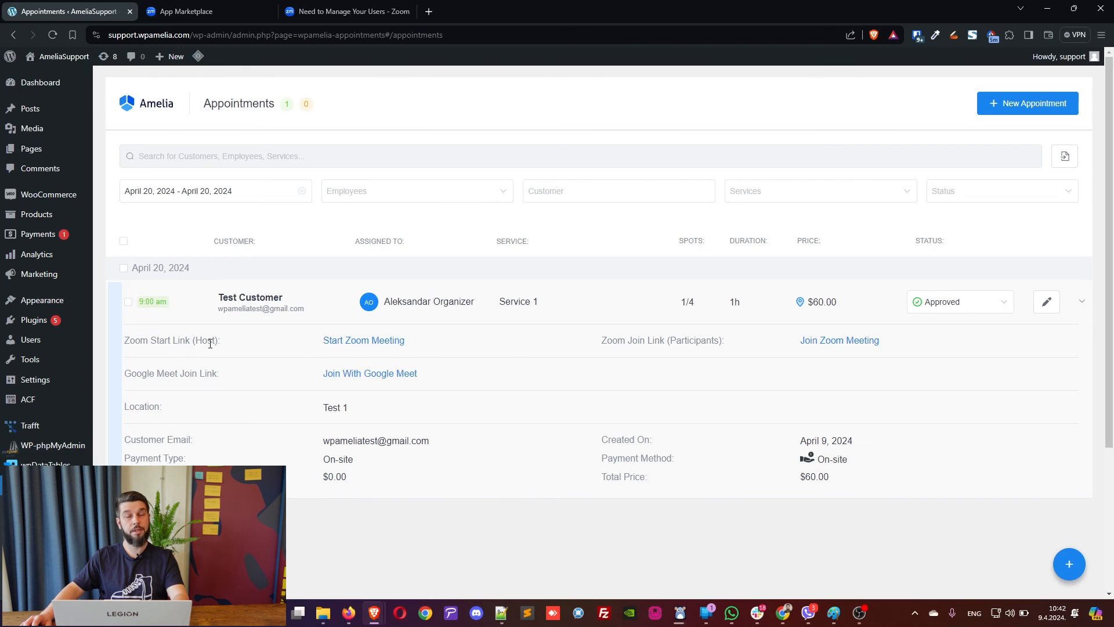